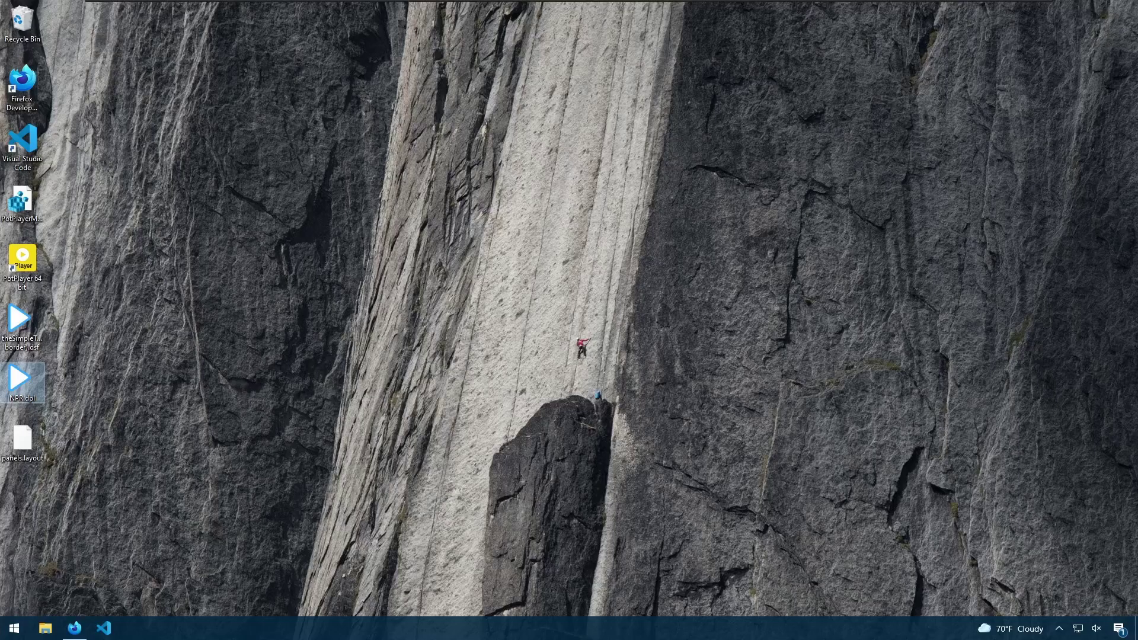
- Switch to Firefox and download the MusicBee Portable zip from the MusicBee downloads page, choosing to save the file
click(74, 627)
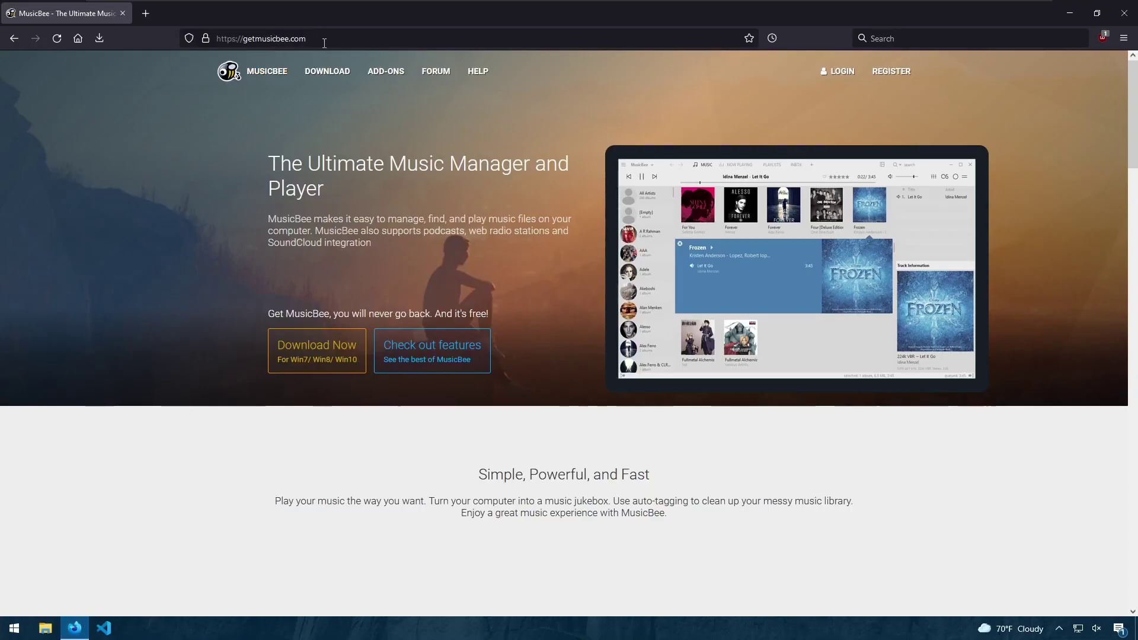
click(326, 79)
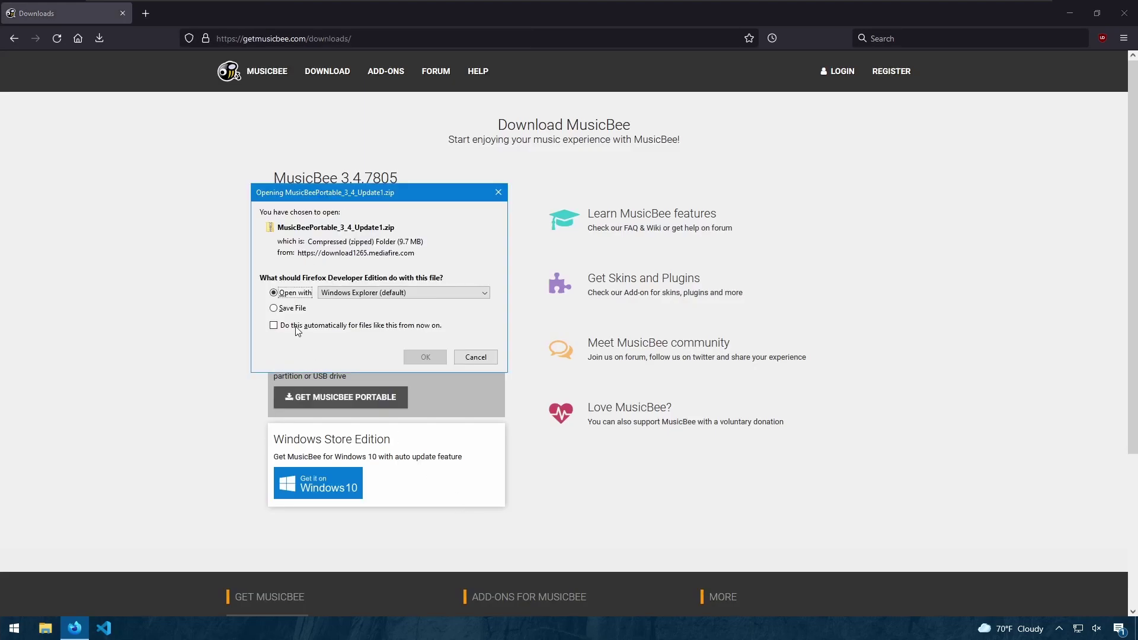
click(291, 308)
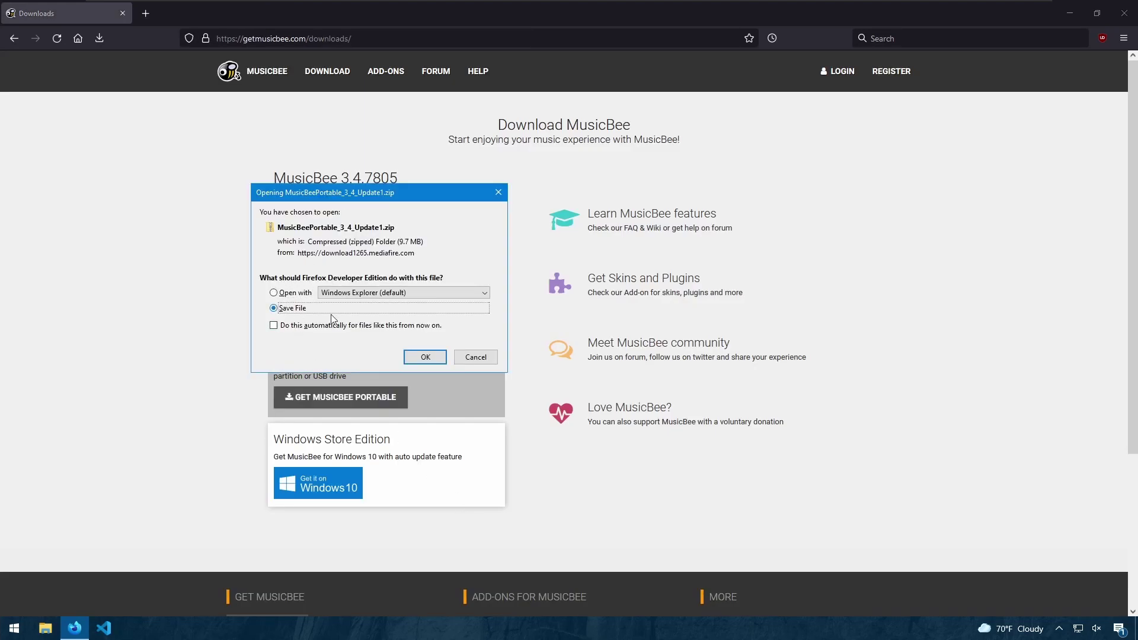
click(425, 358)
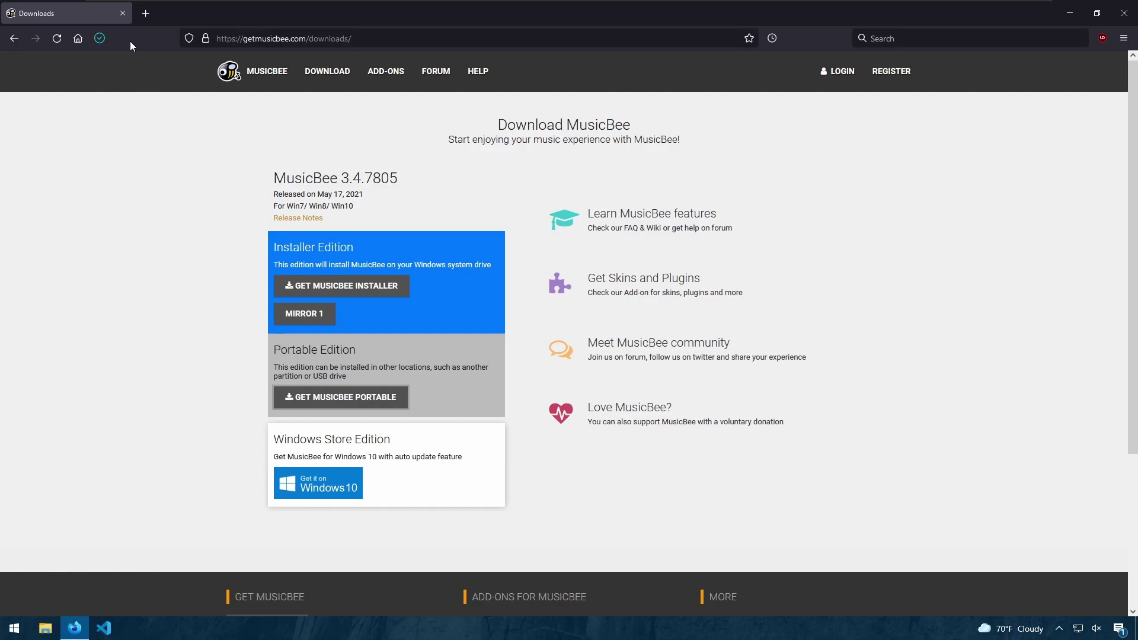
- Extract the downloaded MusicBeePortable_3_4_Update1.zip into its own folder with 7-Zip and launch MusicBeePortable_3_4.exe from there
click(100, 39)
click(315, 67)
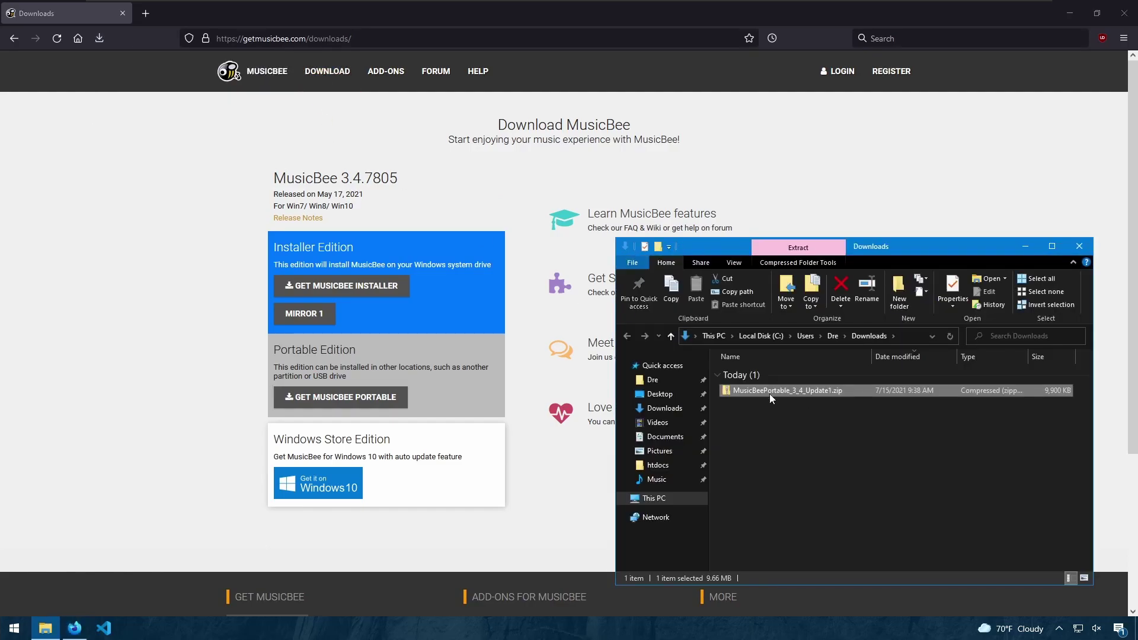
double_click(770, 393)
right_click(770, 393)
mouse_move(680, 167)
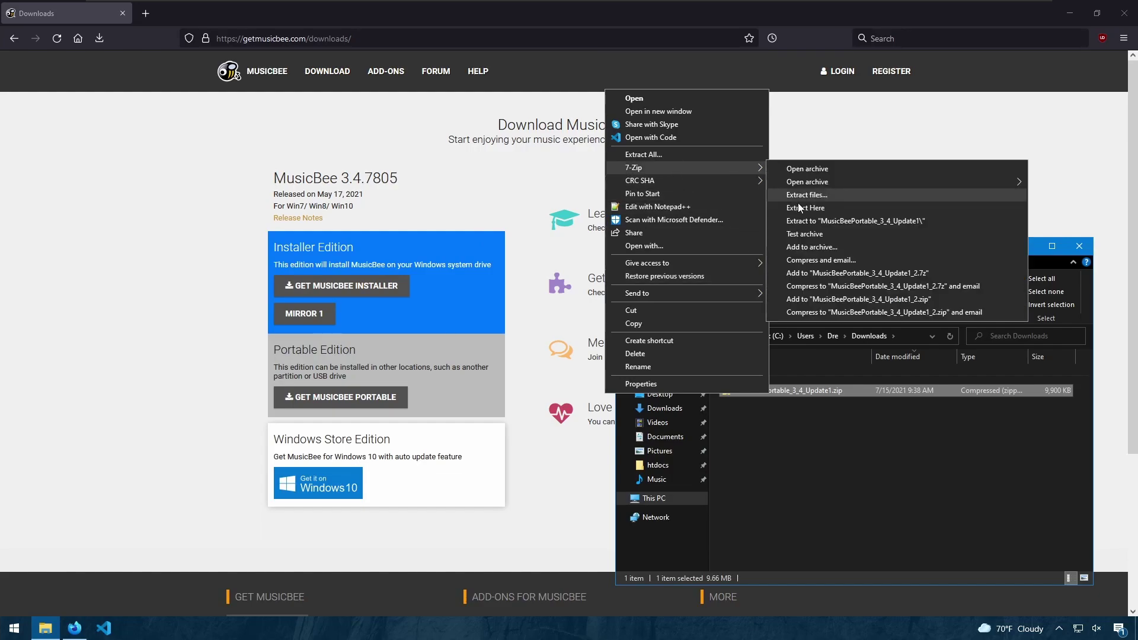
click(805, 225)
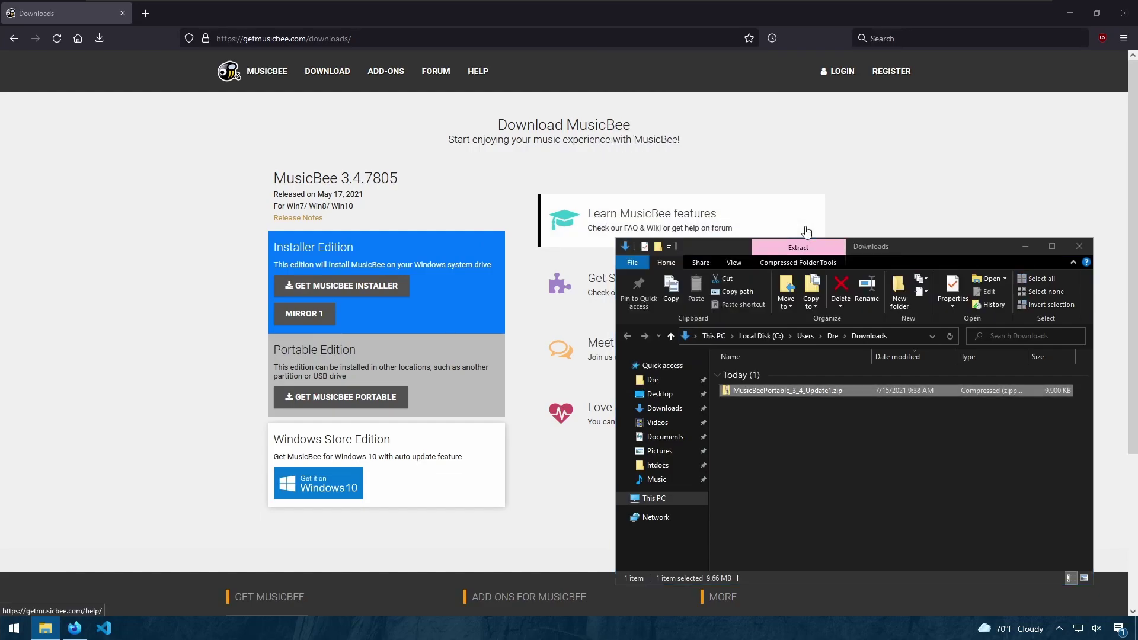
double_click(830, 404)
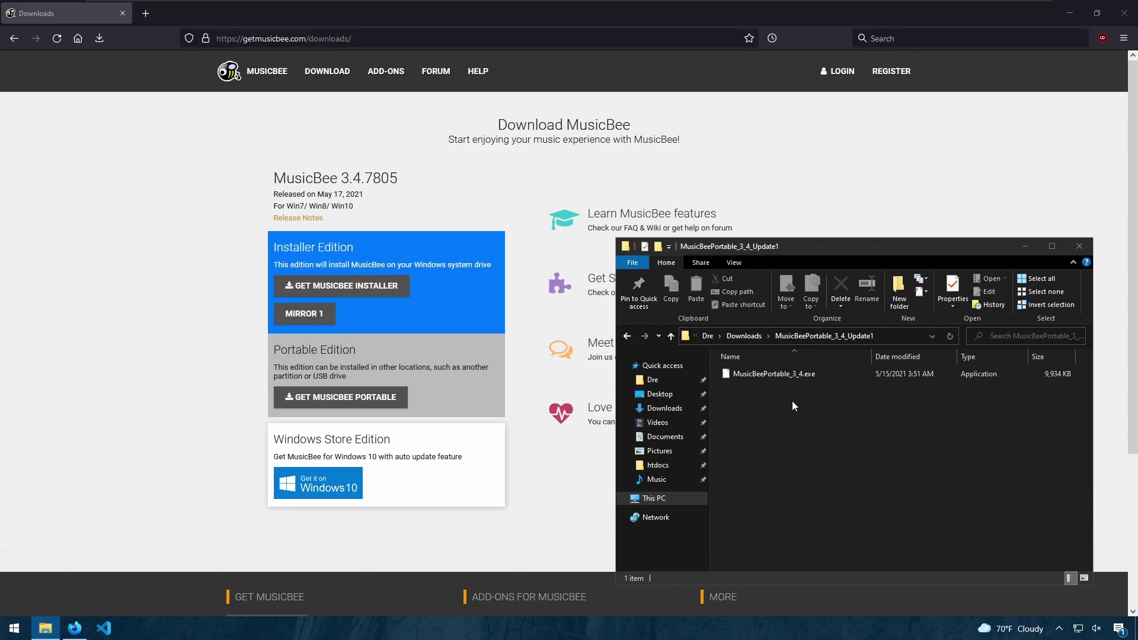
click(772, 380)
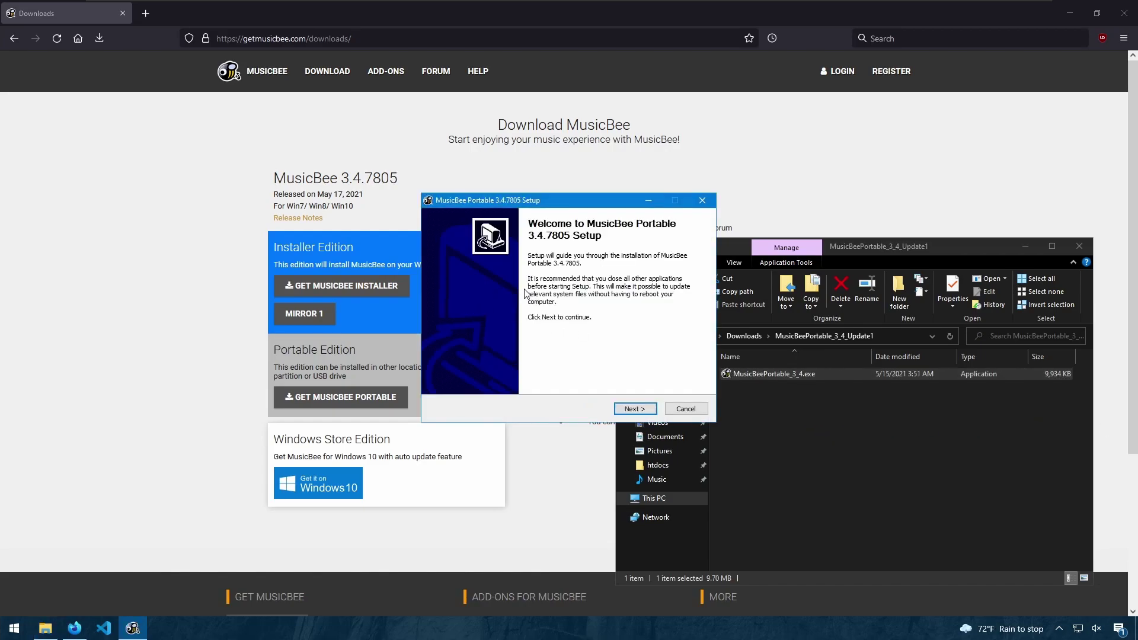
- Go to the Music folder in File Explorer and inspect the contents of its Library and Playlists subfolders
click(884, 432)
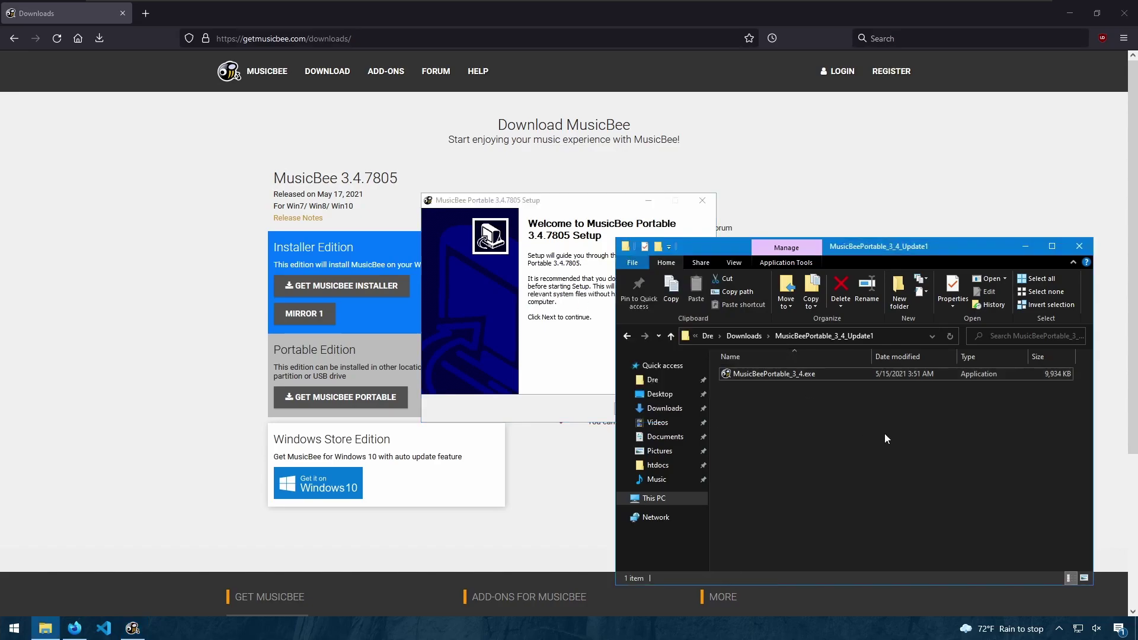
click(657, 480)
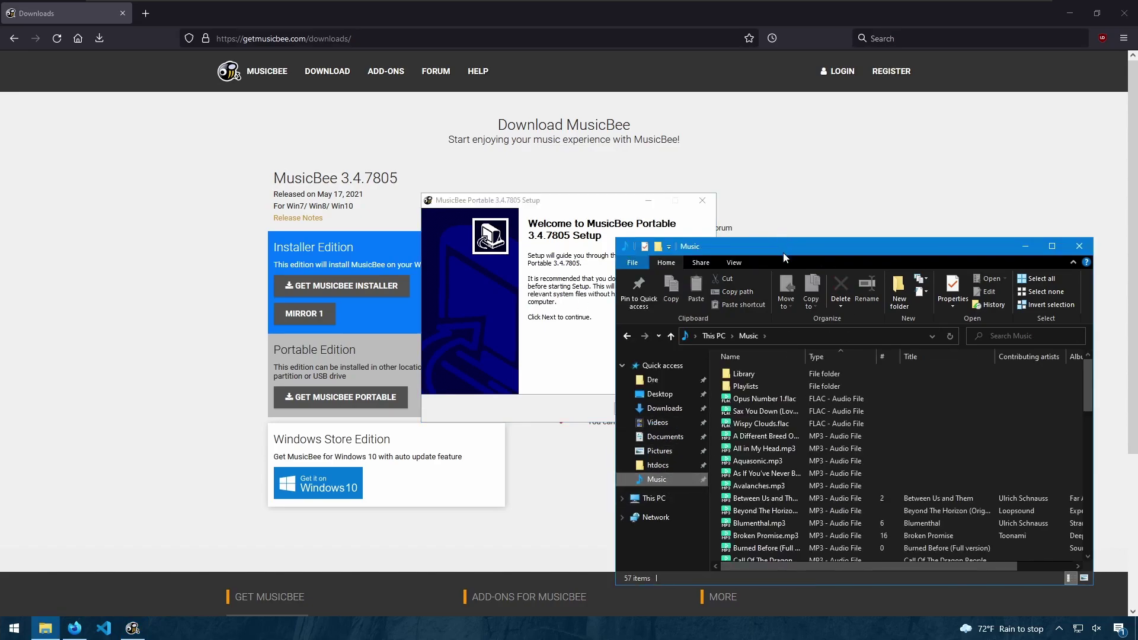
drag(783, 253, 549, 213)
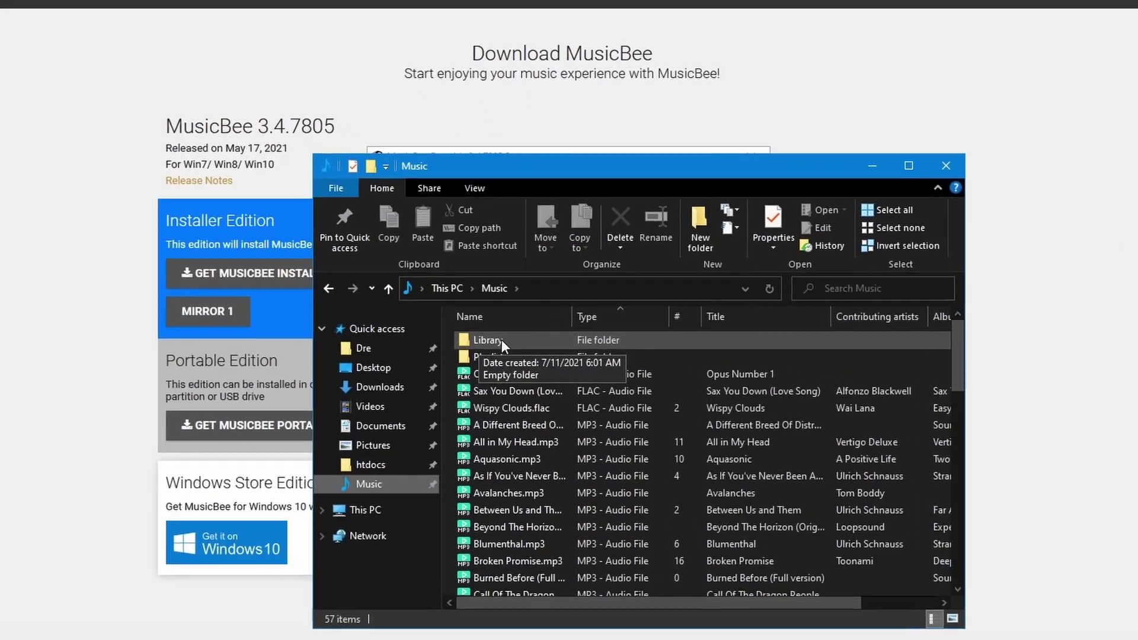
double_click(516, 334)
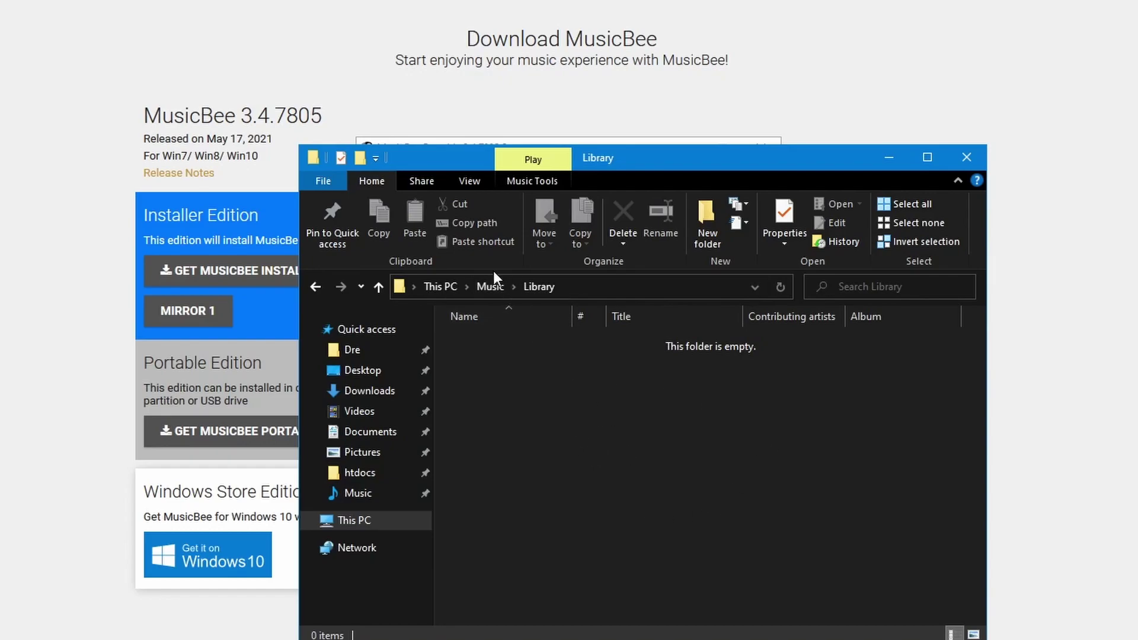
click(492, 287)
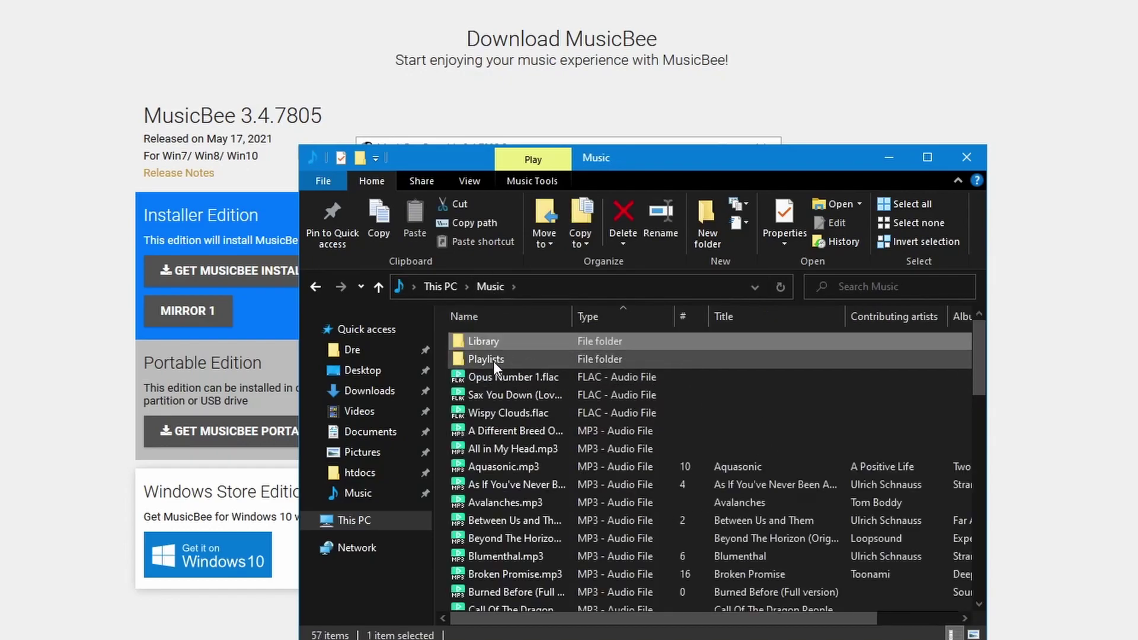
click(540, 359)
double_click(540, 358)
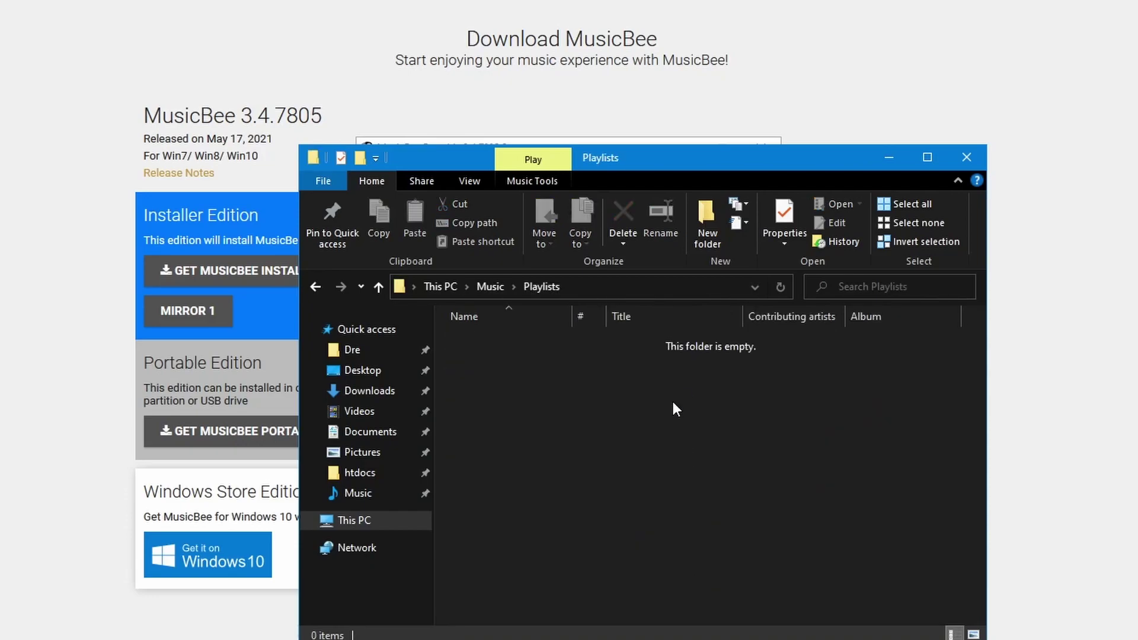
click(491, 287)
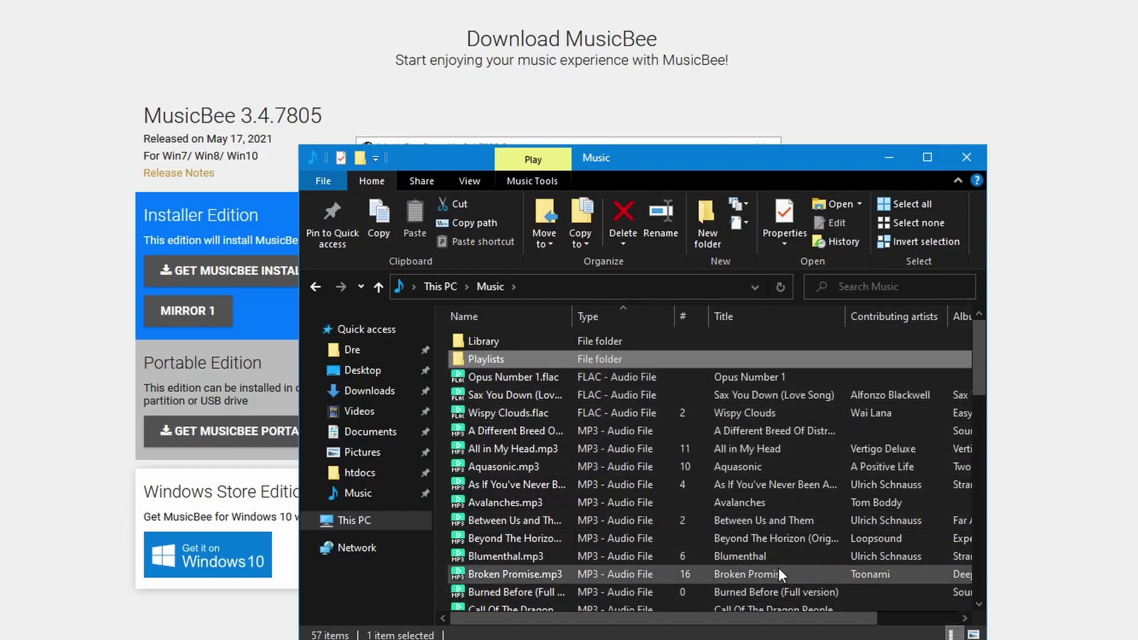
- Look through the audio files in the Music folder and check the Library subfolder again
scroll(777, 534, down, 7)
scroll(771, 544, down, 7)
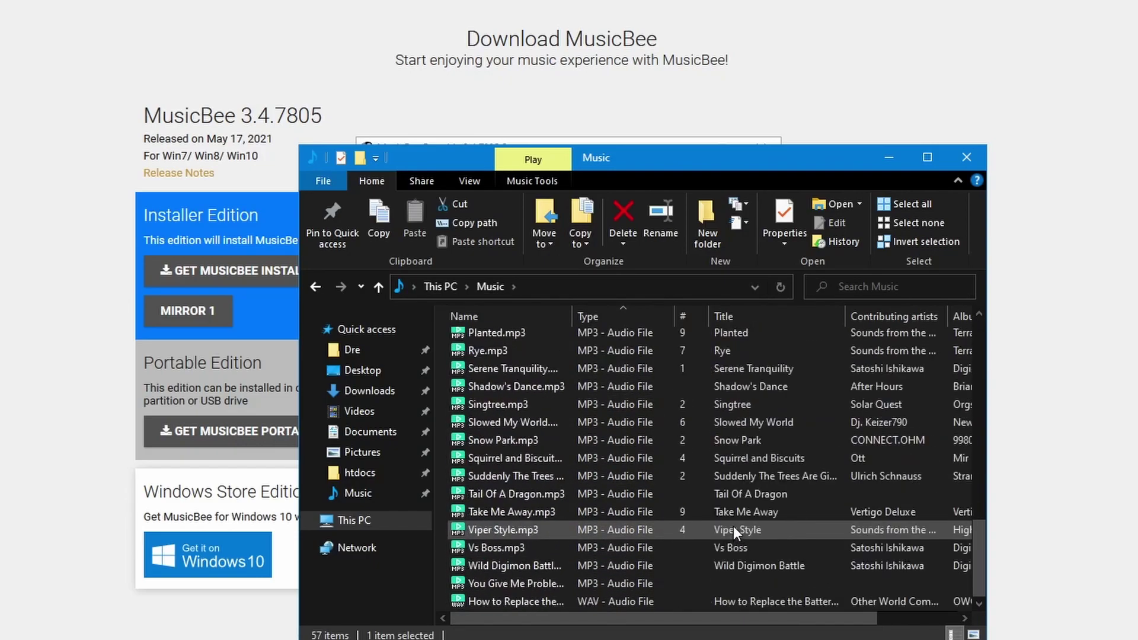
scroll(725, 514, up, 9)
scroll(594, 385, up, 5)
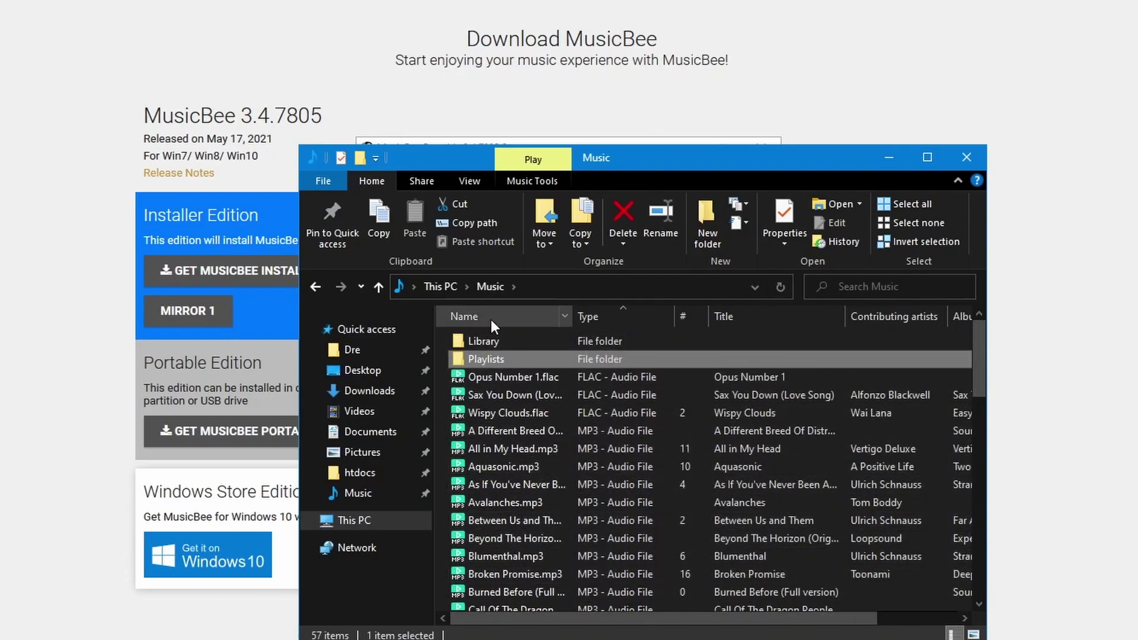
click(514, 340)
double_click(523, 343)
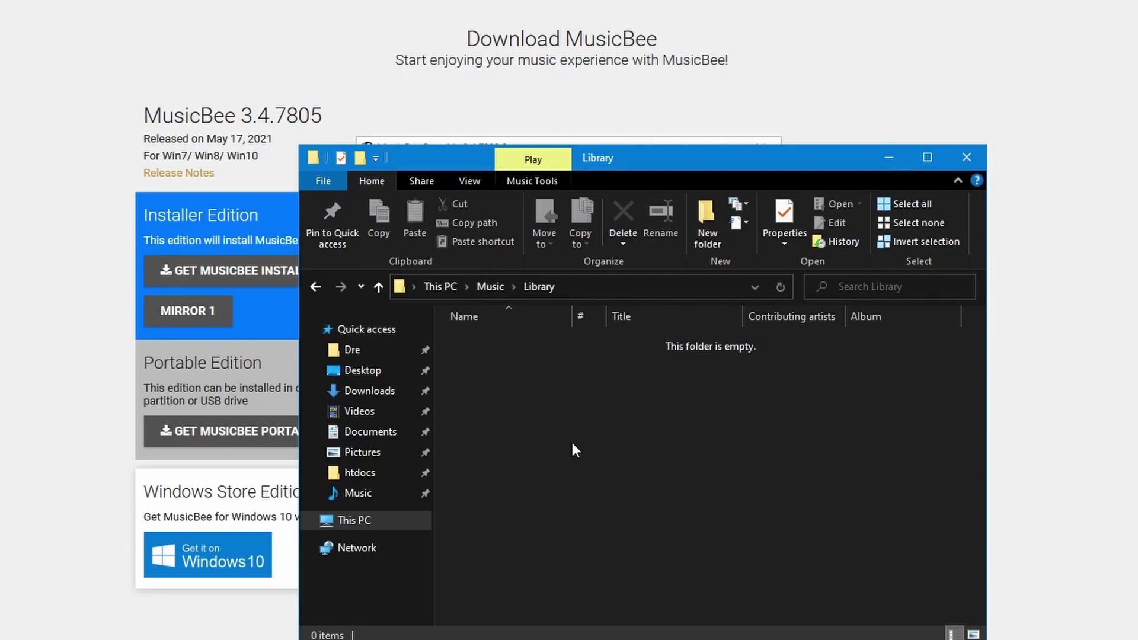
click(493, 287)
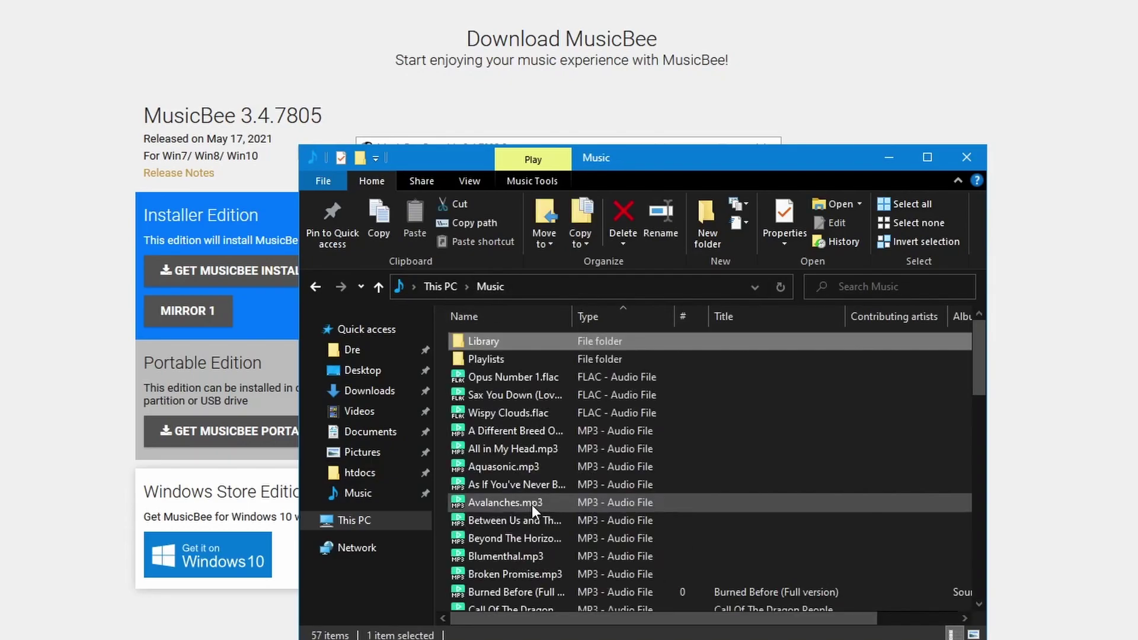
click(623, 486)
click(508, 361)
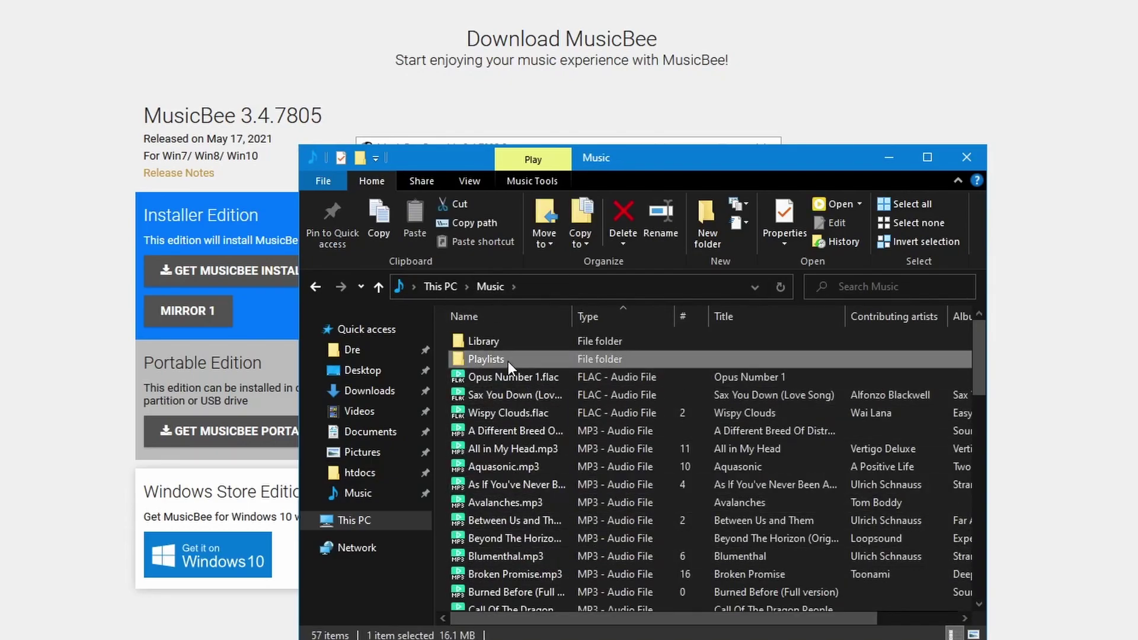
click(439, 372)
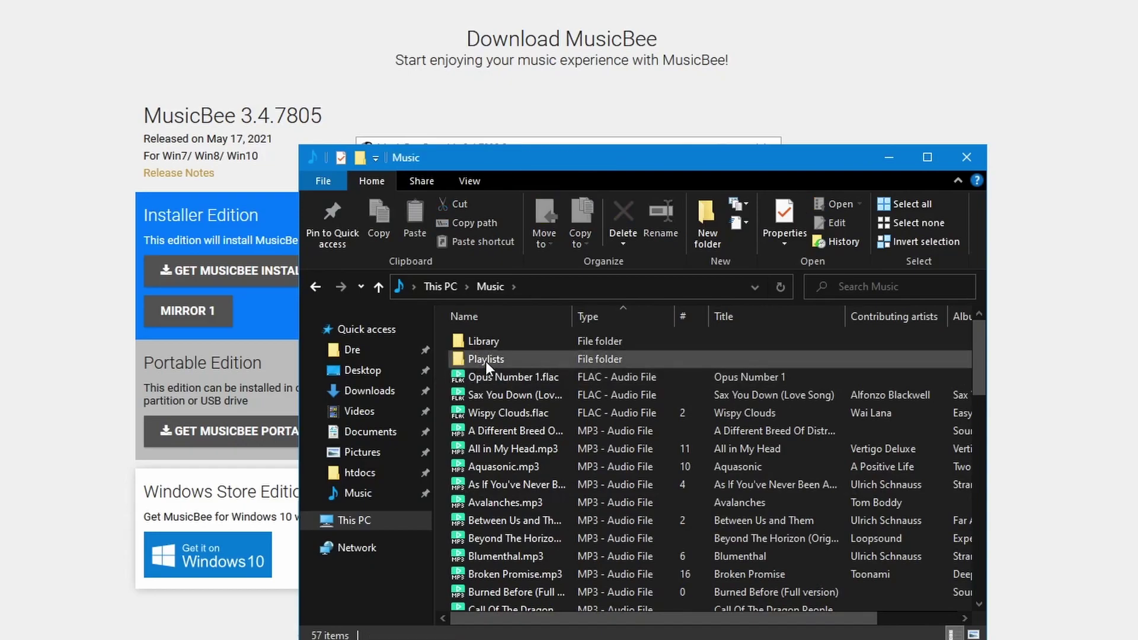
- Move the Music folder window clear of the MusicBee Portable setup and accept the license agreement
drag(460, 165, 1093, 203)
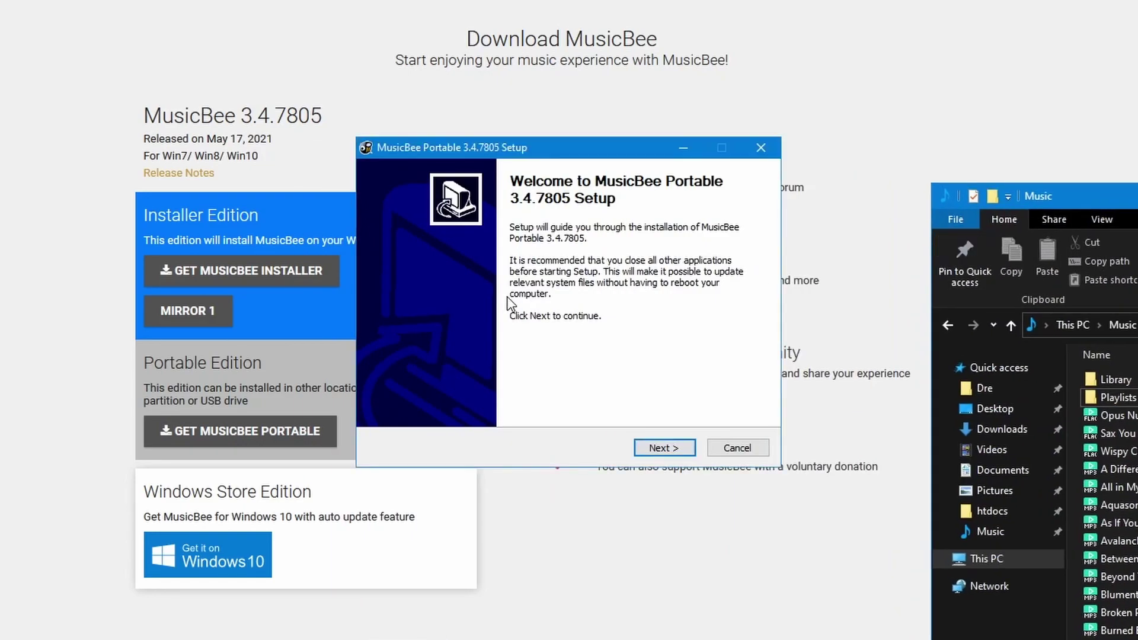
click(660, 452)
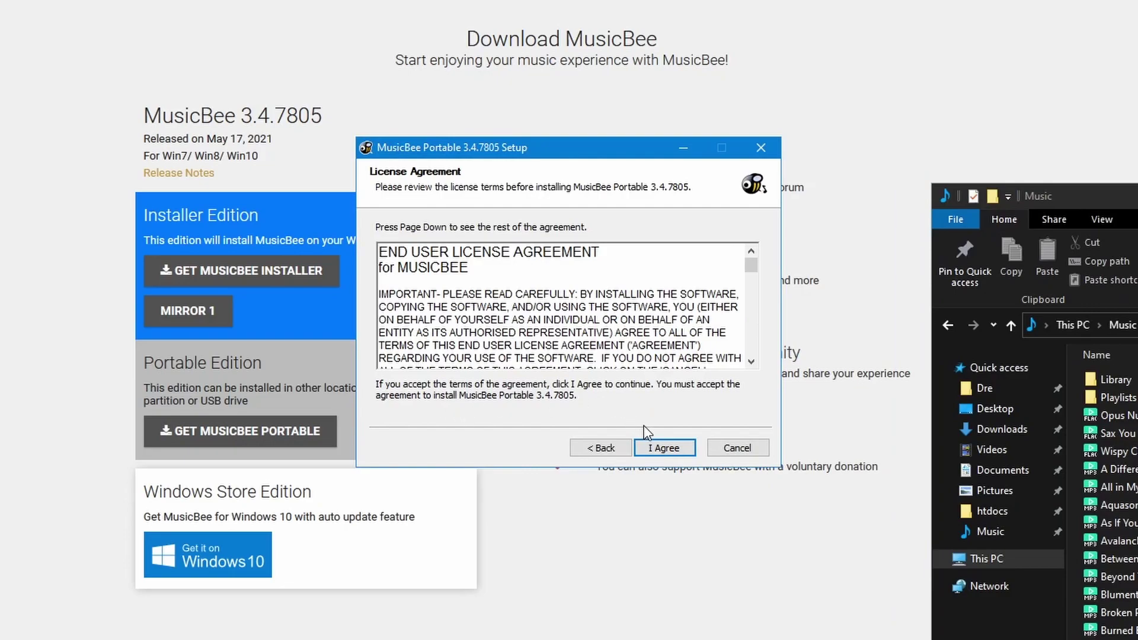
click(667, 447)
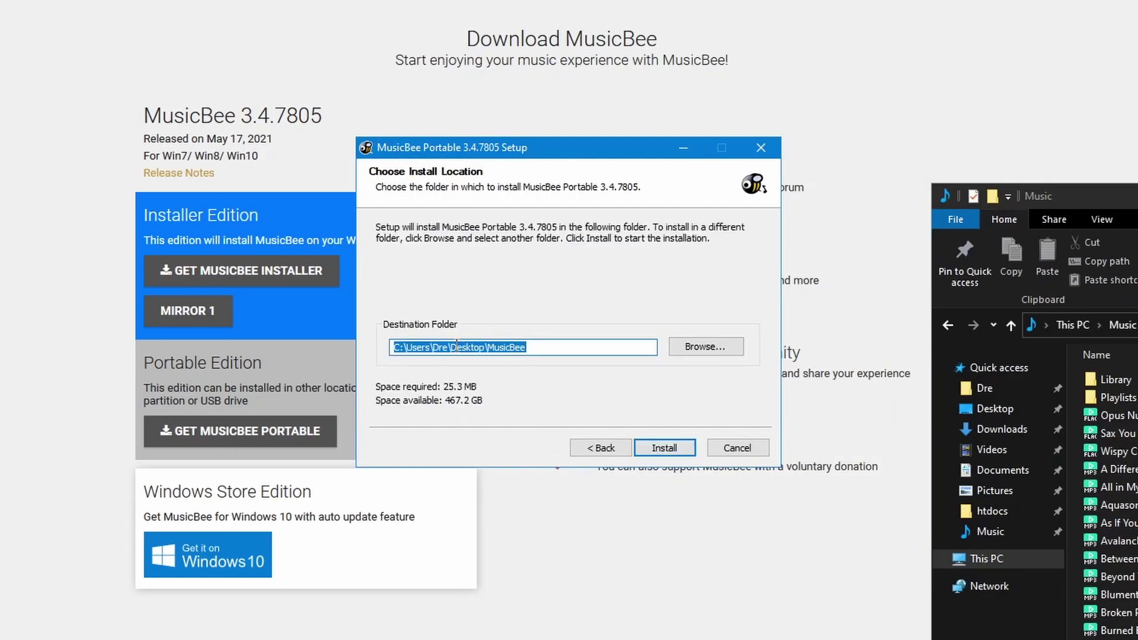
- Set the install destination to a new folder named MusicBee inside the user's Music folder
click(703, 349)
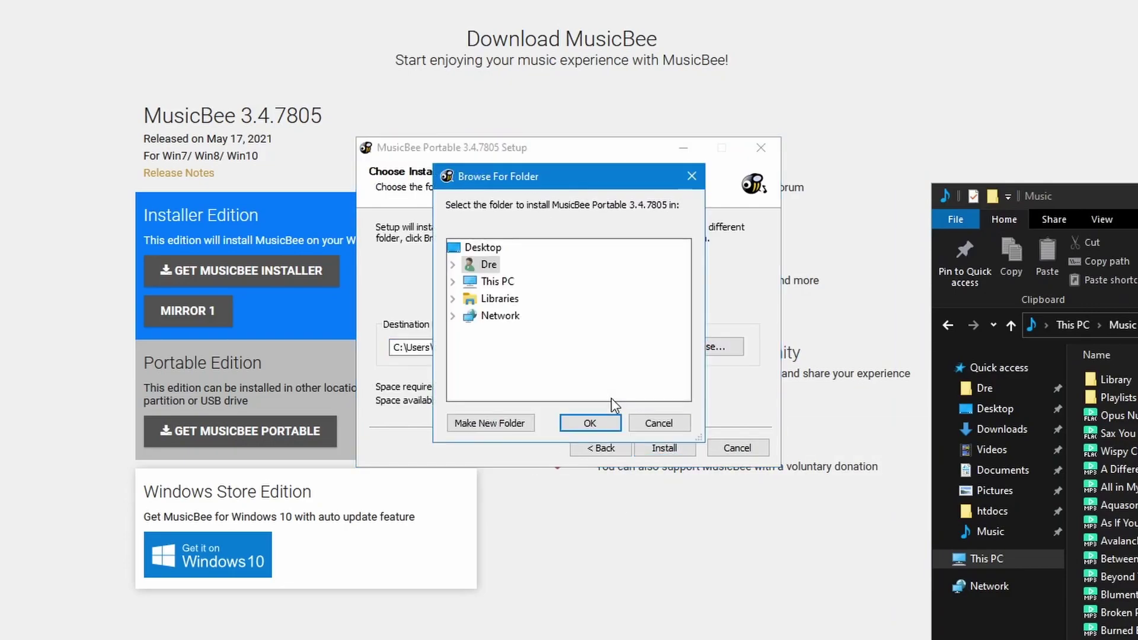
click(453, 267)
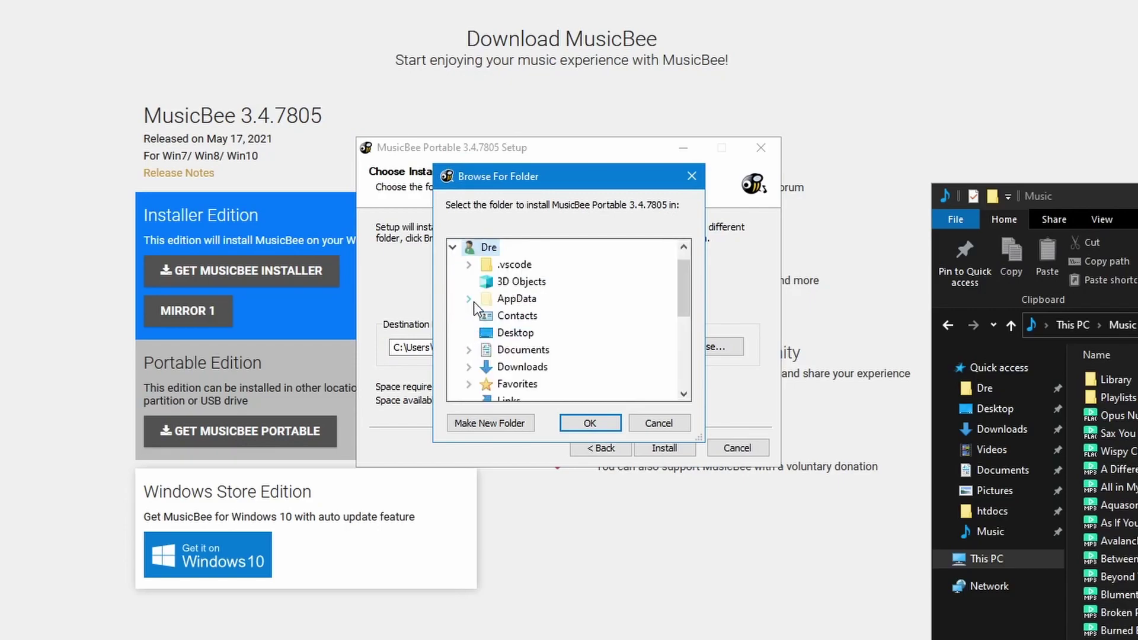
scroll(474, 301, down, 2)
double_click(510, 333)
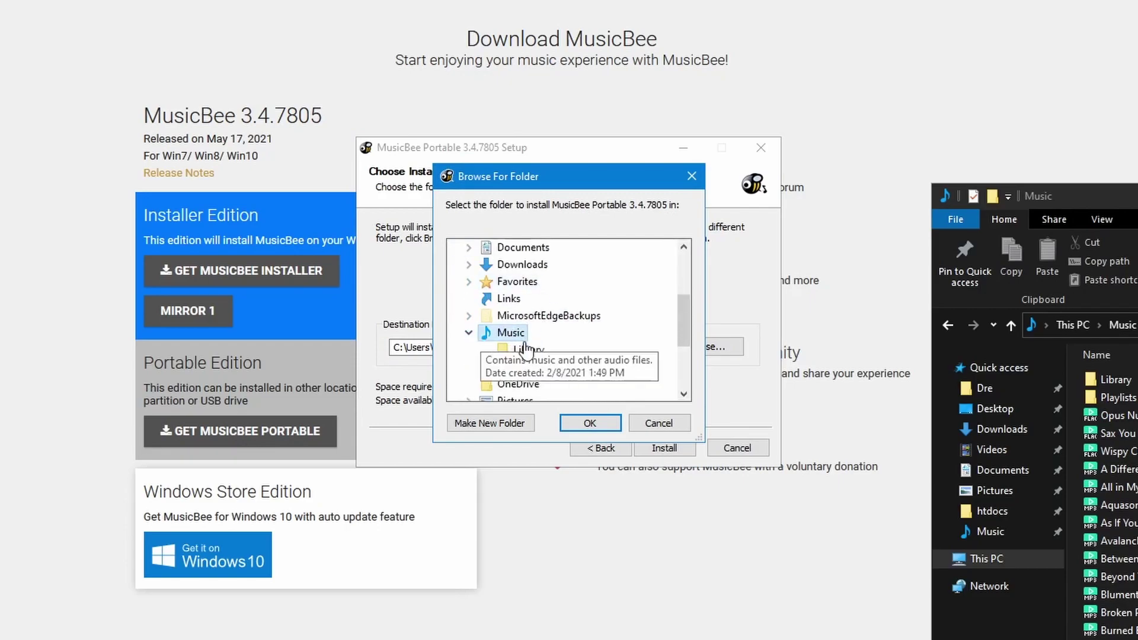
click(514, 421)
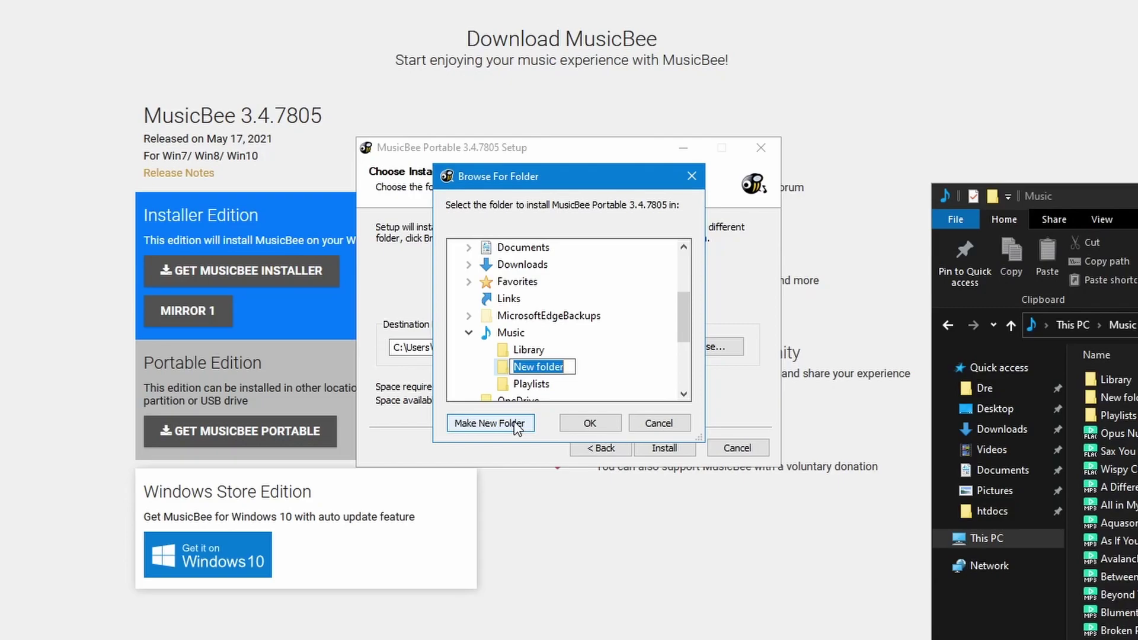
text(MusicBee)
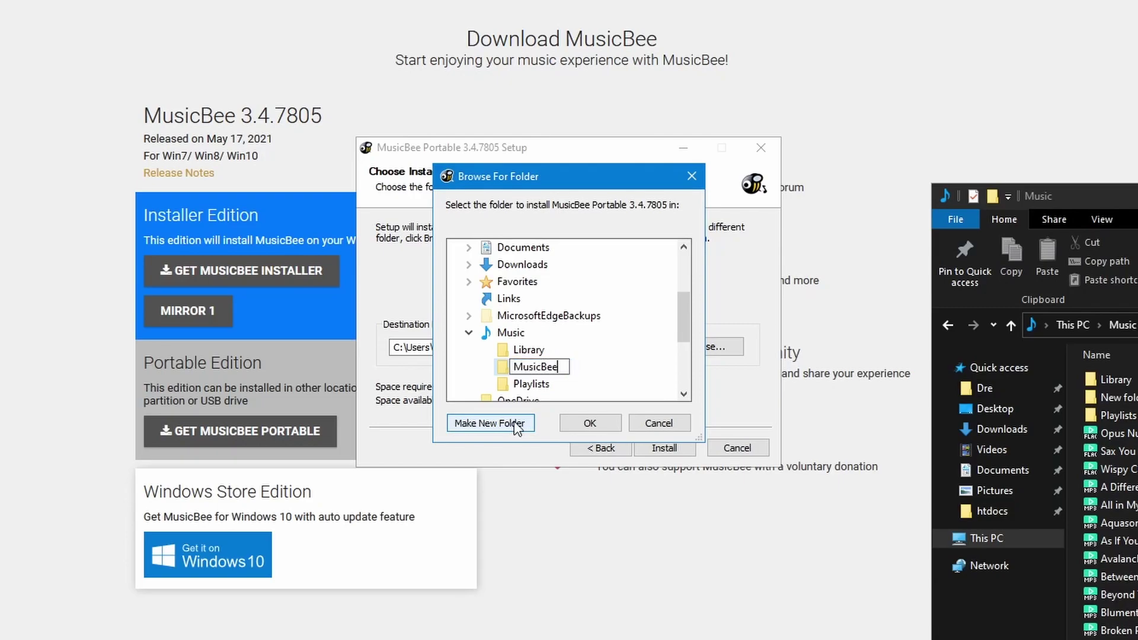
click(505, 370)
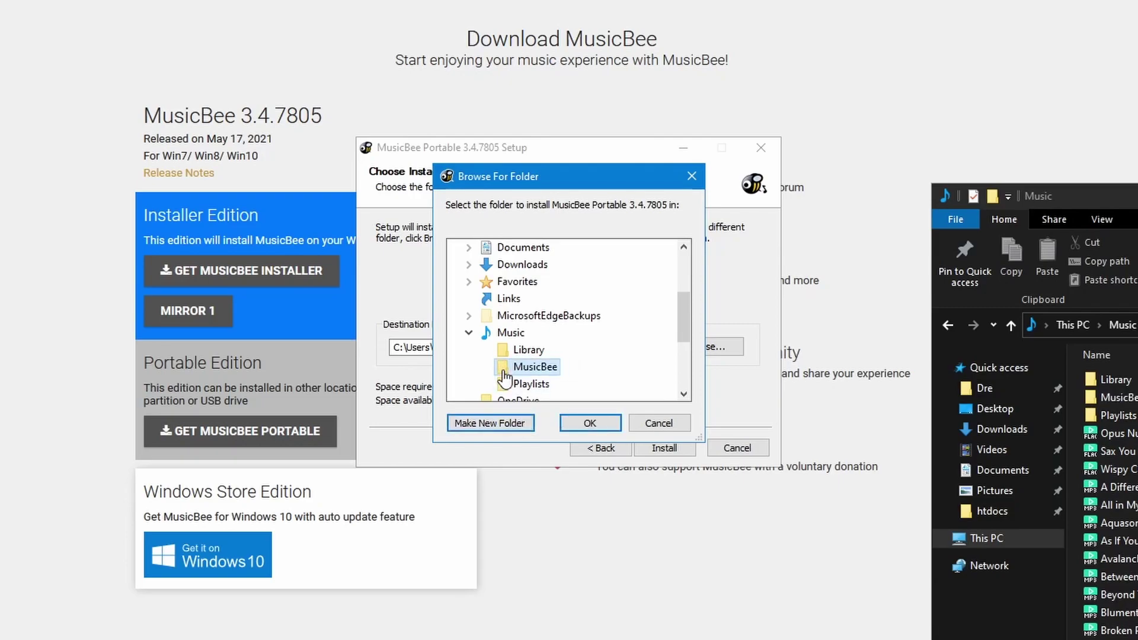
click(589, 423)
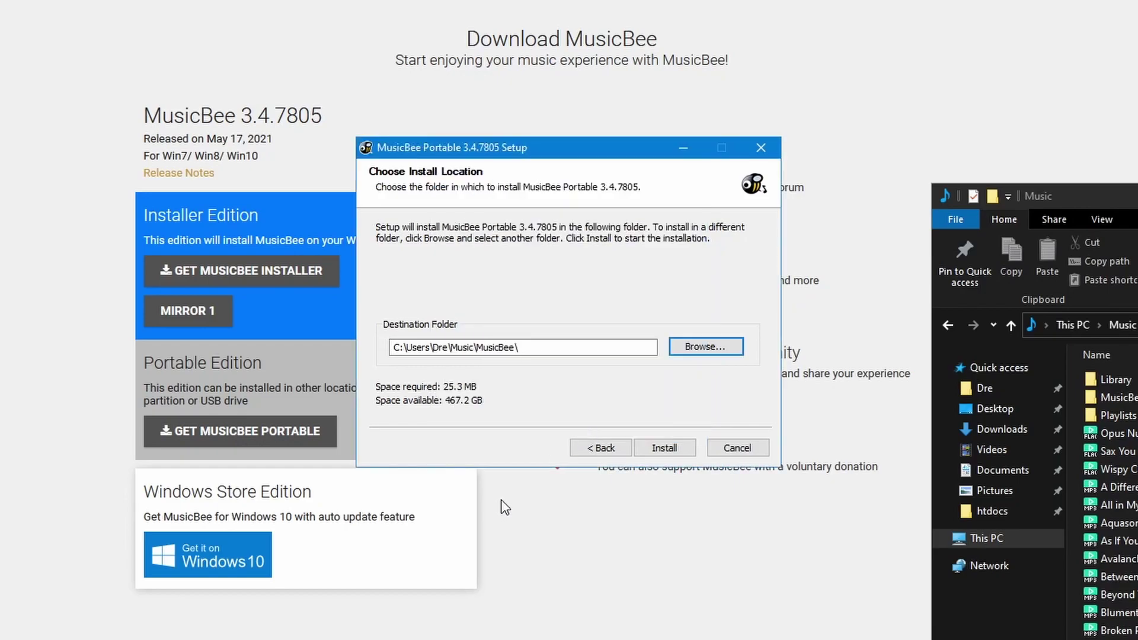
- Install MusicBee Portable, finishing setup with the program set to run, and move its language selection dialog to the middle of the view
click(676, 450)
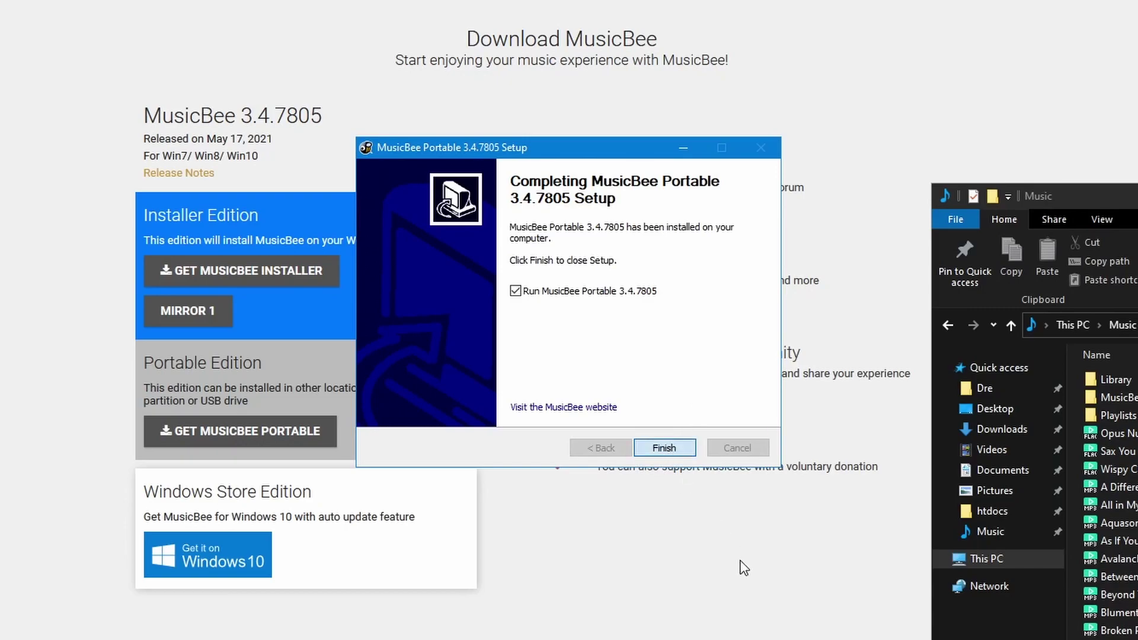
key(Return)
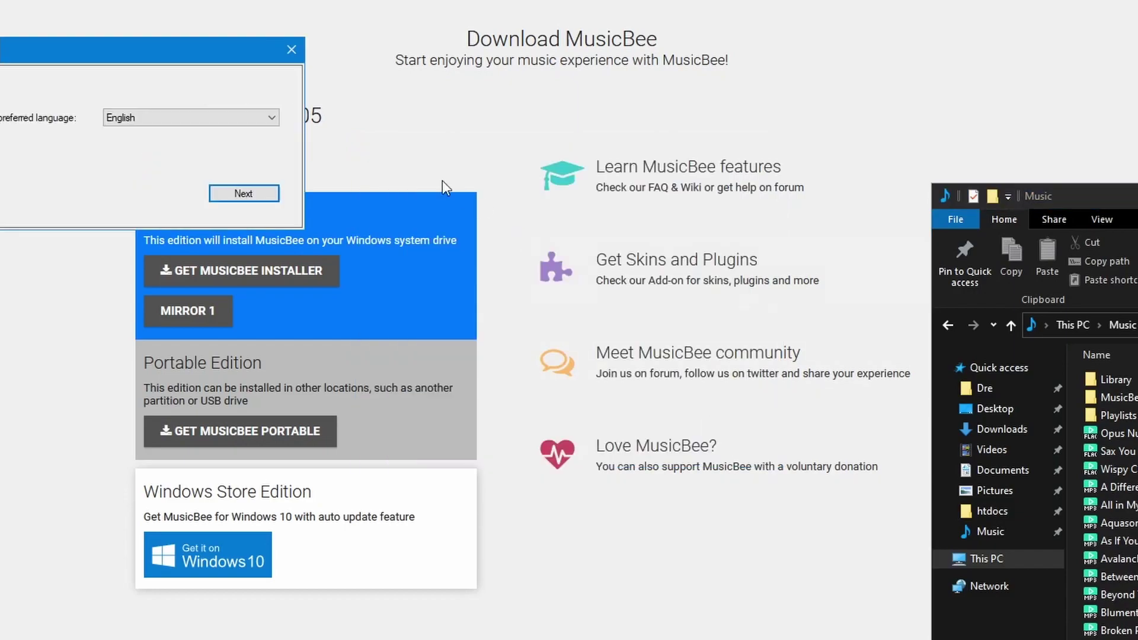
drag(99, 59, 566, 253)
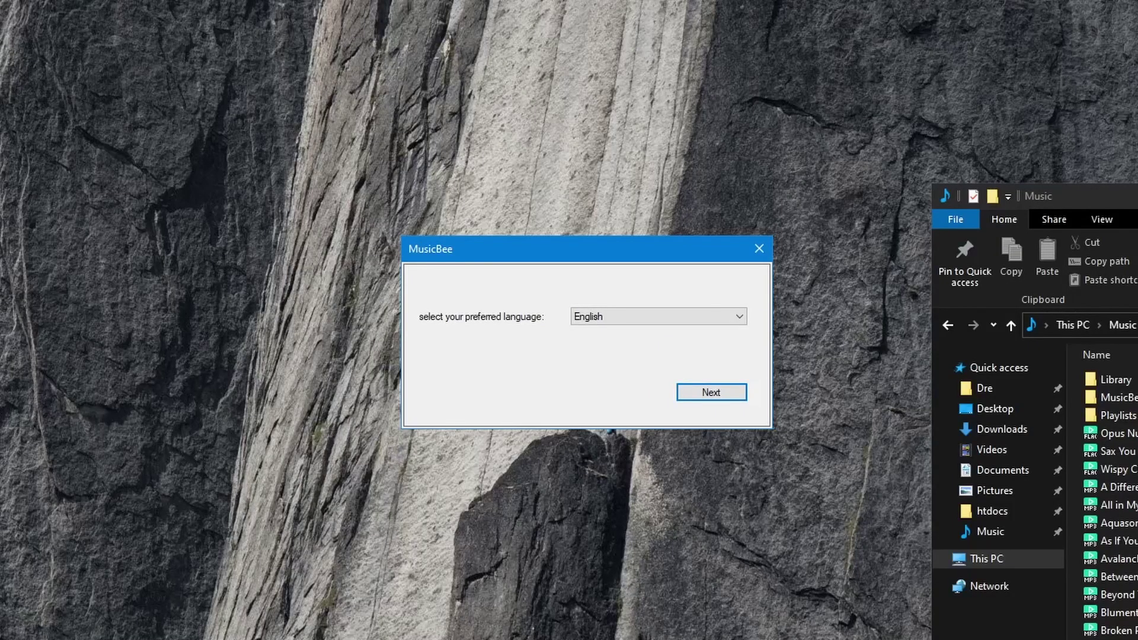
- Move the Music folder window closer, keep English as MusicBee's language, and bring the Scan for Files dialog to the middle
drag(1137, 195, 979, 138)
click(500, 263)
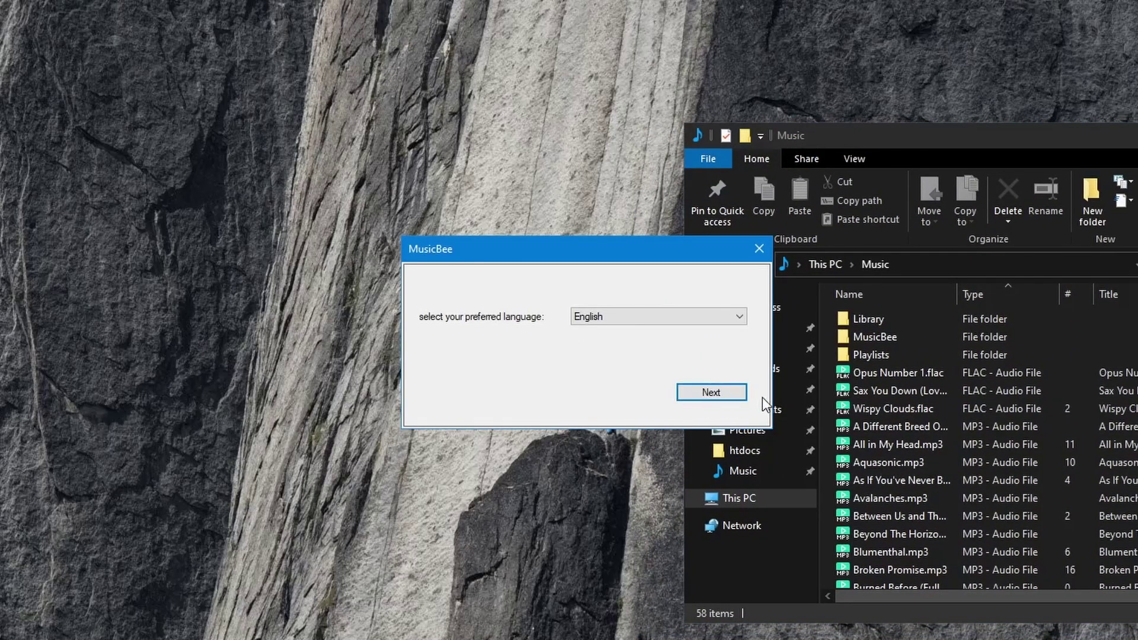
click(719, 396)
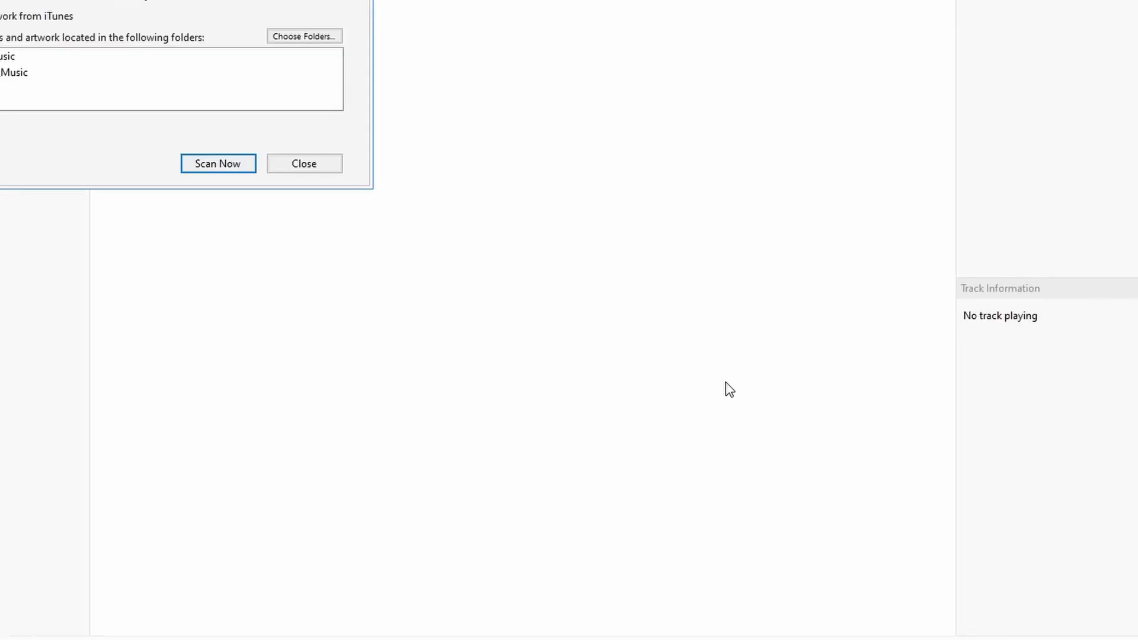
drag(148, 0, 582, 178)
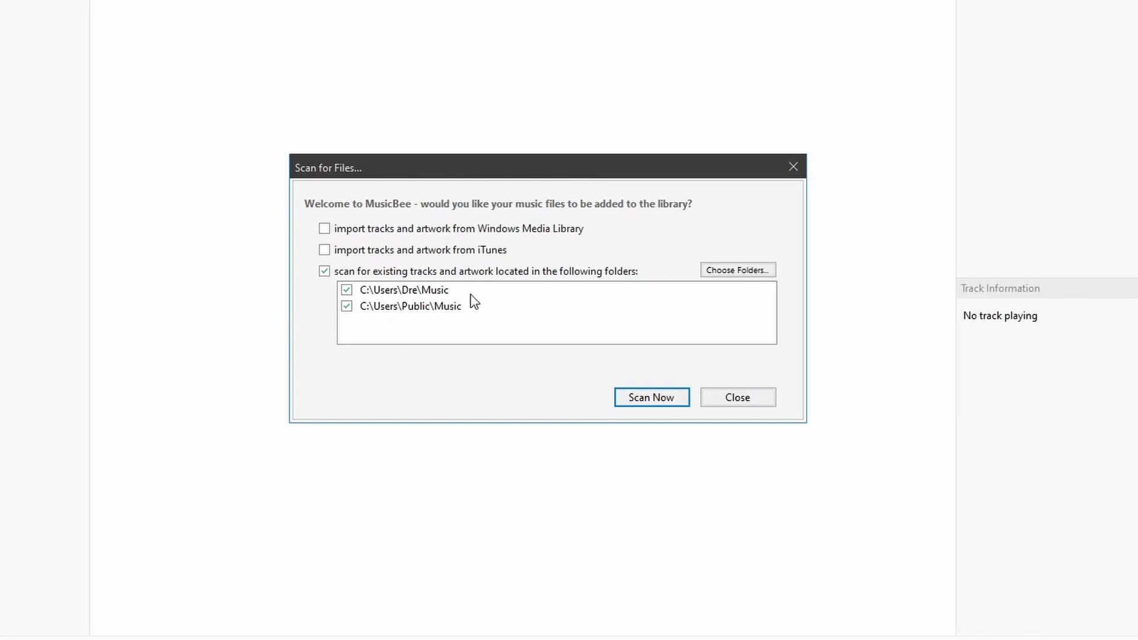
- Exclude both default Music folders from the initial scan and choose only the Library subfolder of Music instead
click(347, 306)
click(346, 290)
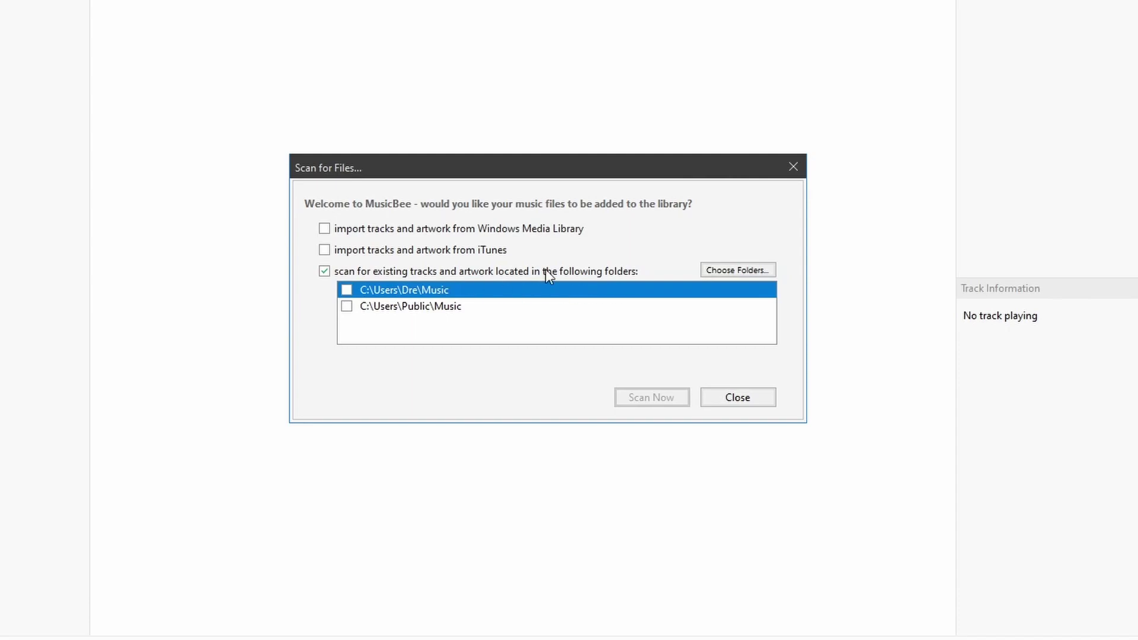
click(725, 270)
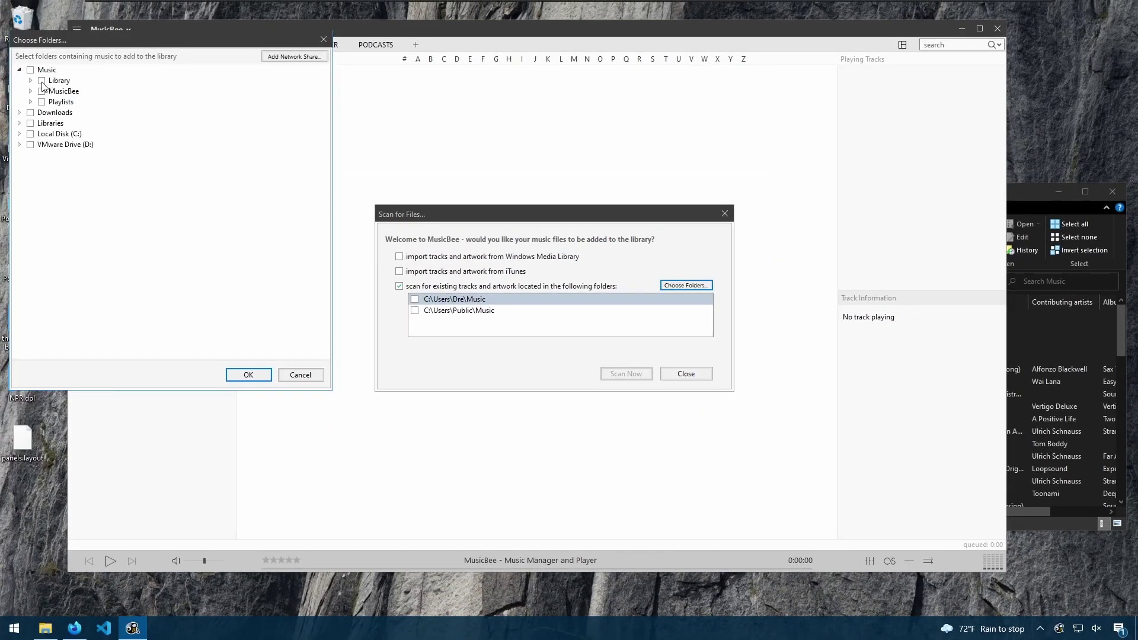
click(42, 83)
click(248, 375)
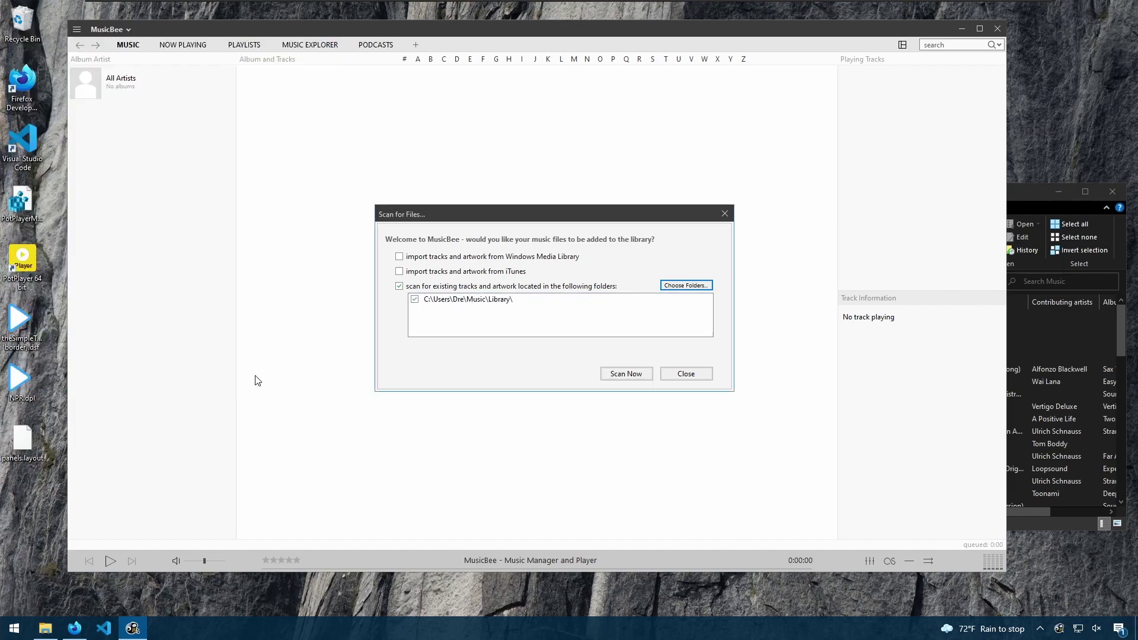
- Scan the Library folder for tracks, dismiss the scan message, and reposition the MusicBee window
click(630, 376)
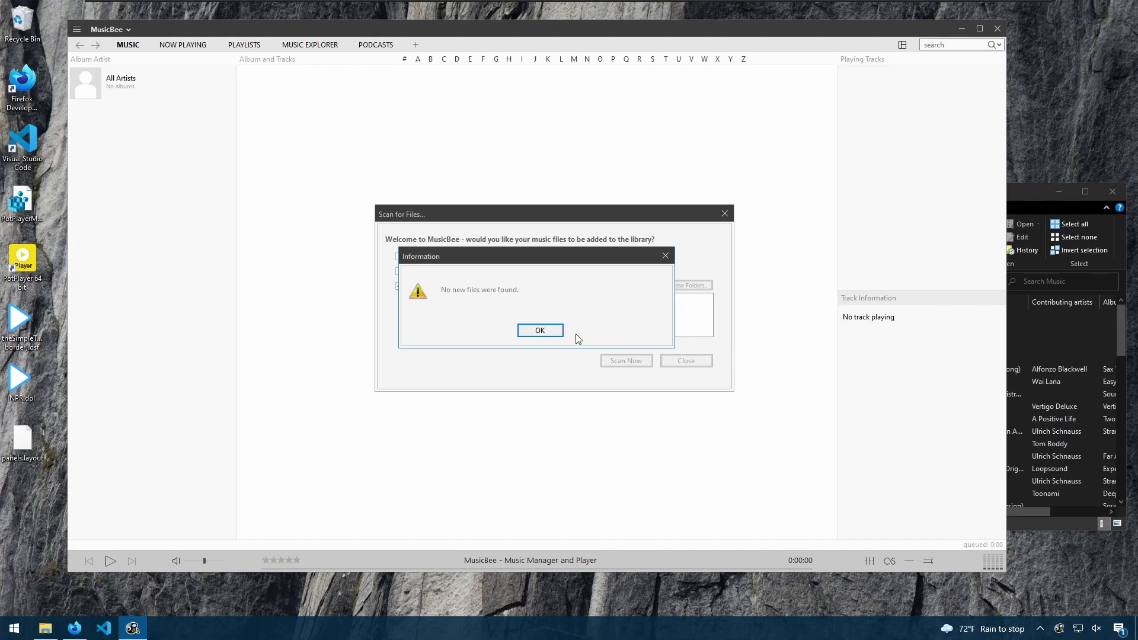
click(543, 334)
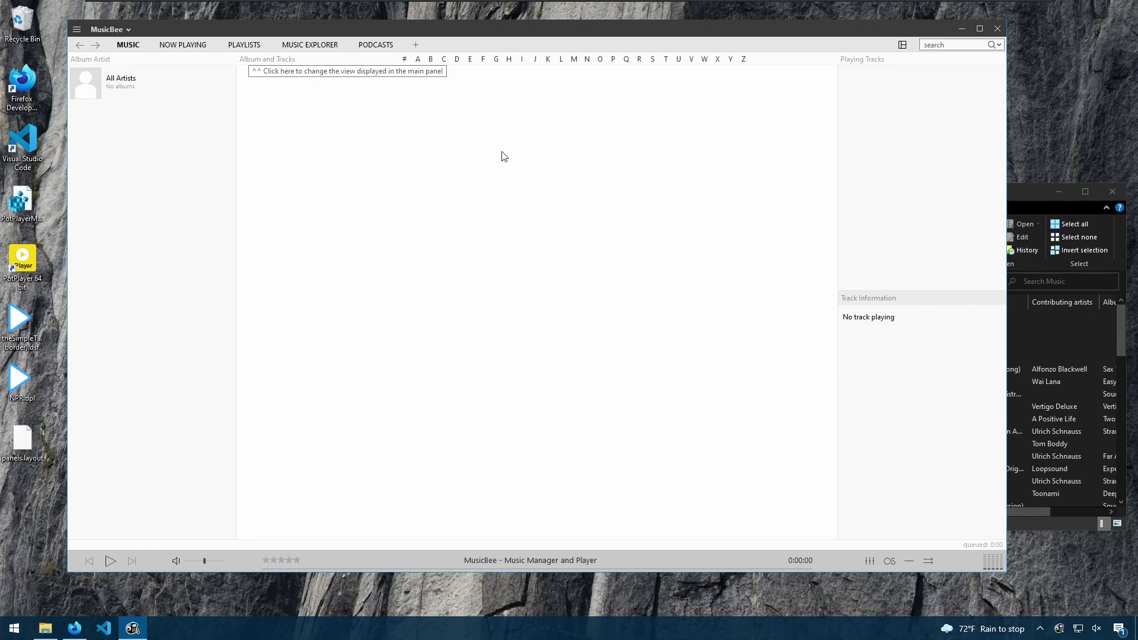
drag(411, 32, 435, 57)
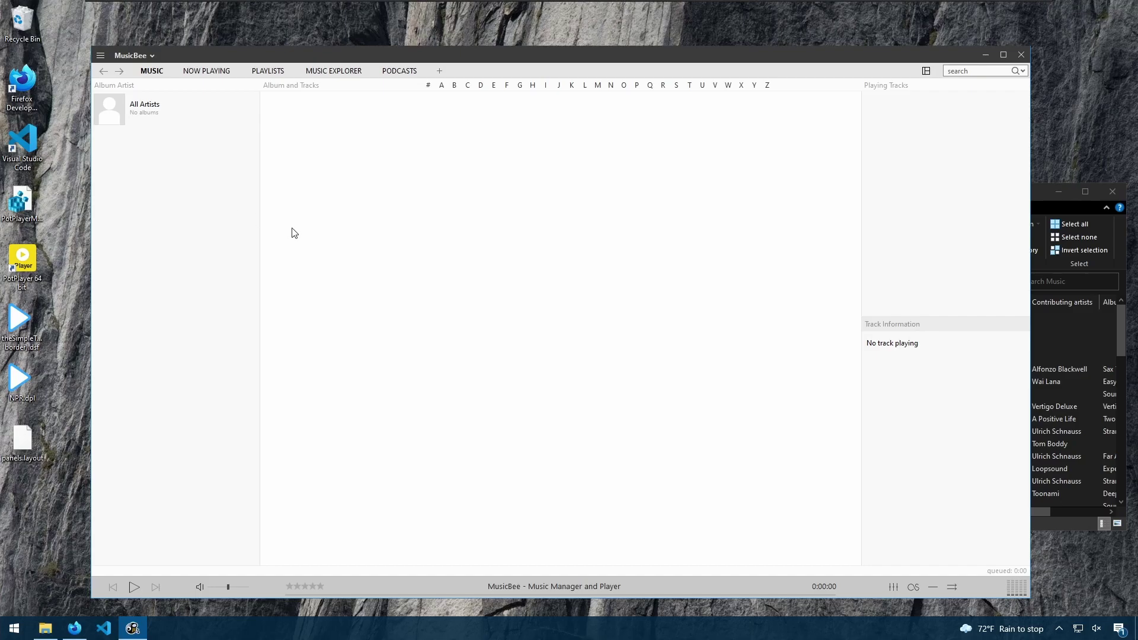
click(144, 60)
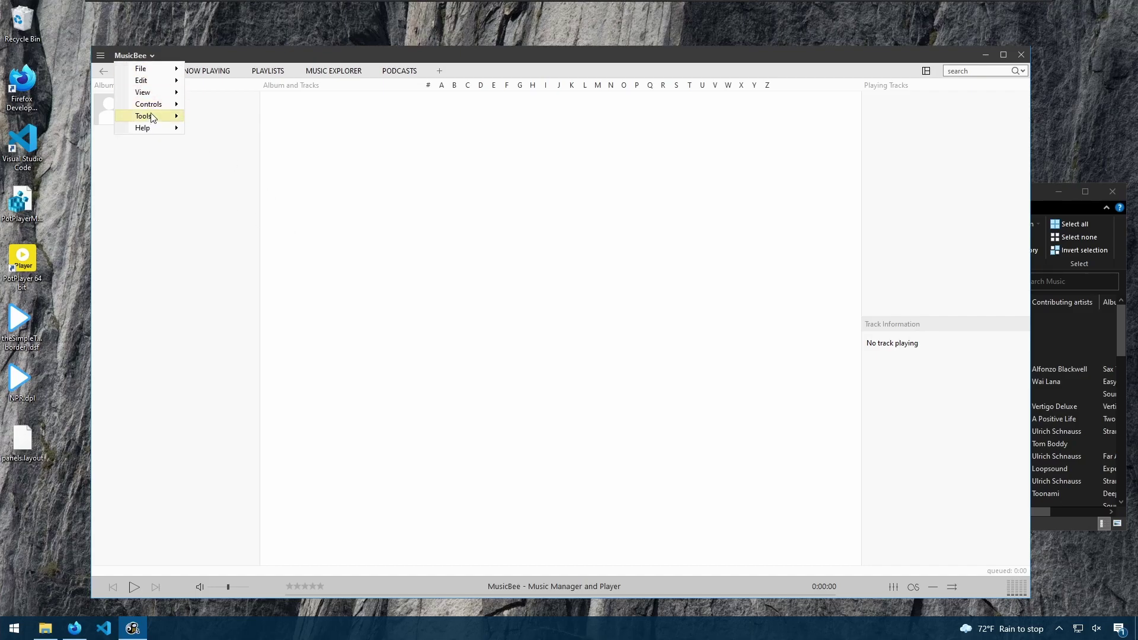
mouse_move(151, 116)
mouse_move(151, 72)
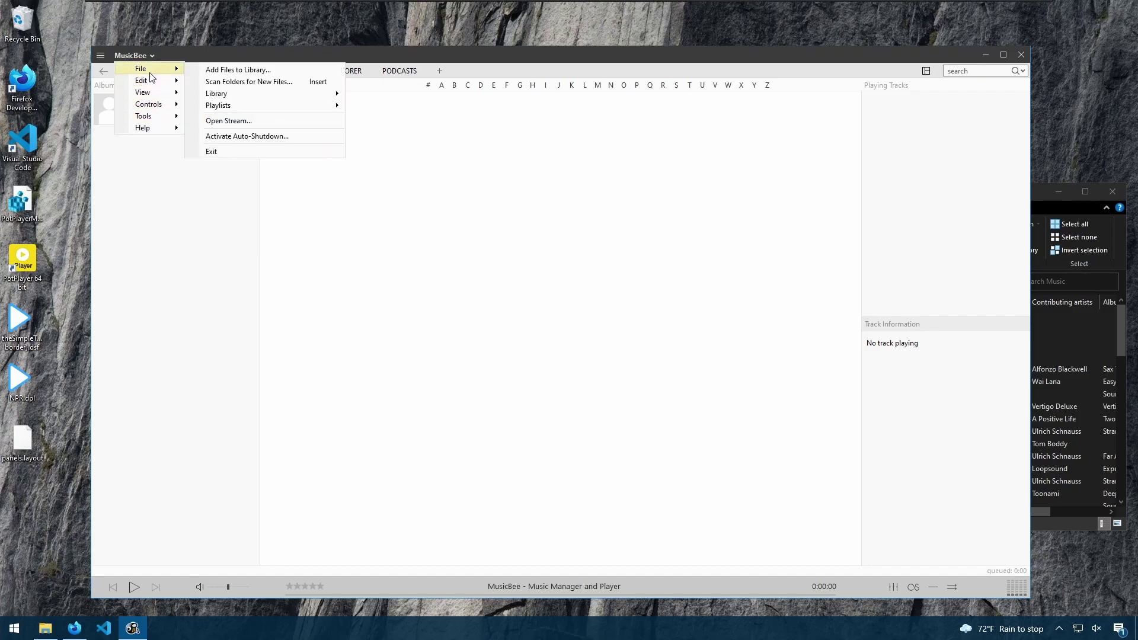
click(251, 180)
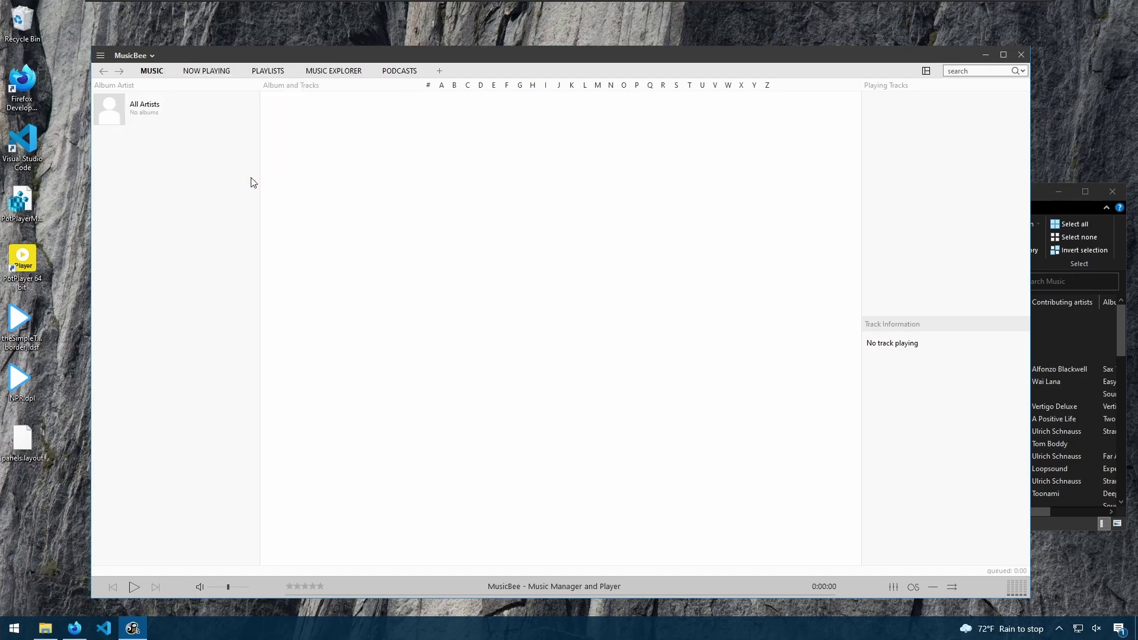
key(ctrl+o)
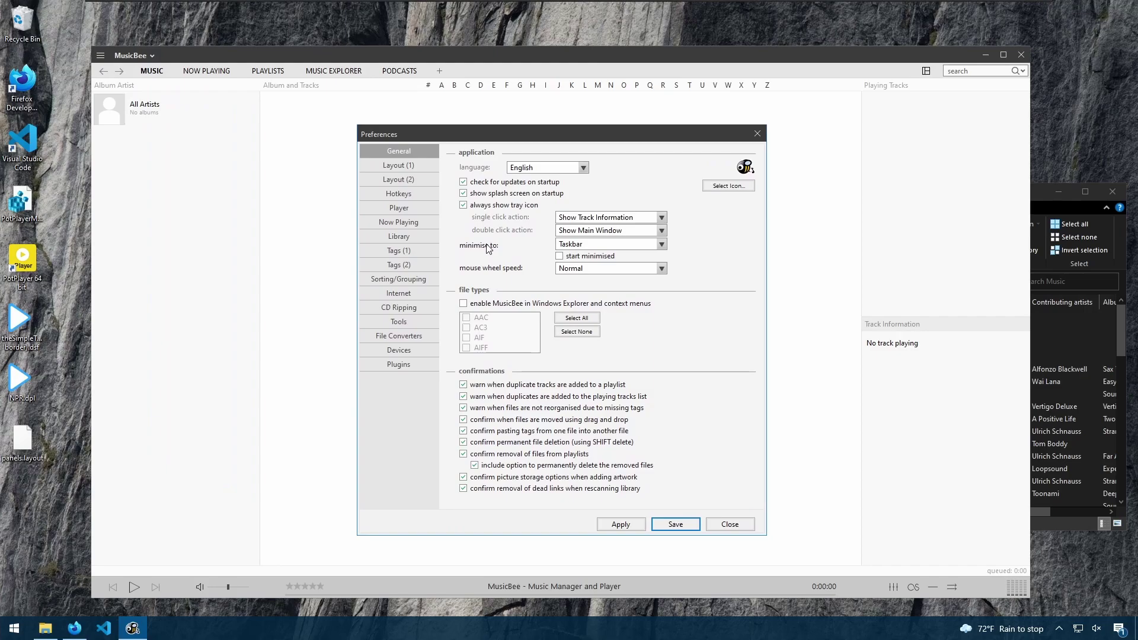
key(Escape)
- Open the Library settings in the preferences and show the format choices for library playlists
click(132, 55)
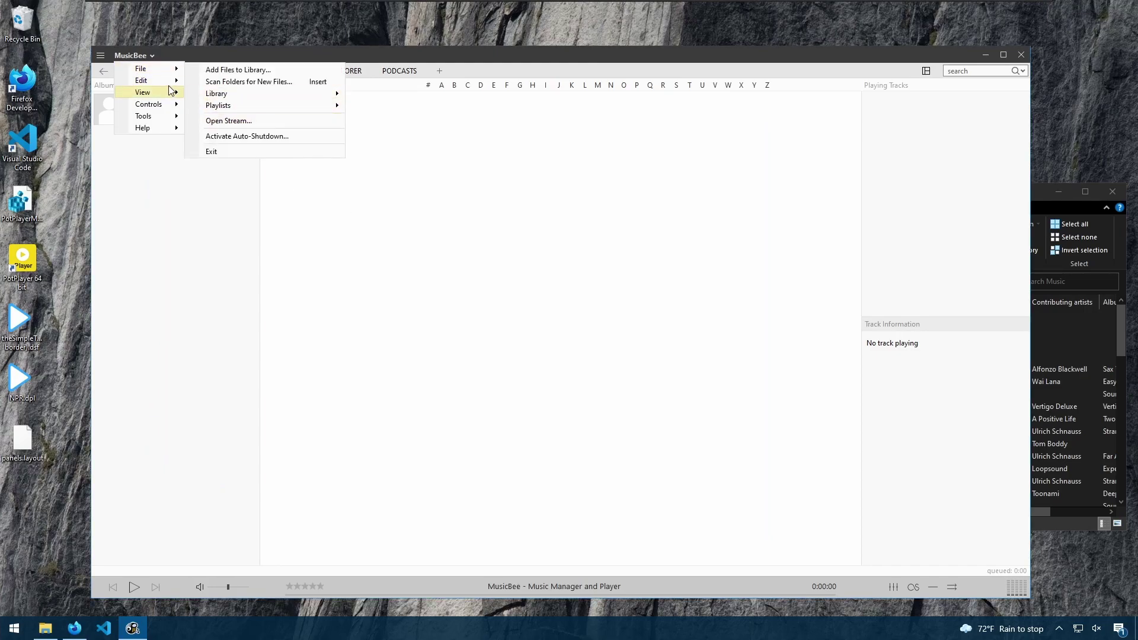
mouse_move(165, 83)
click(231, 179)
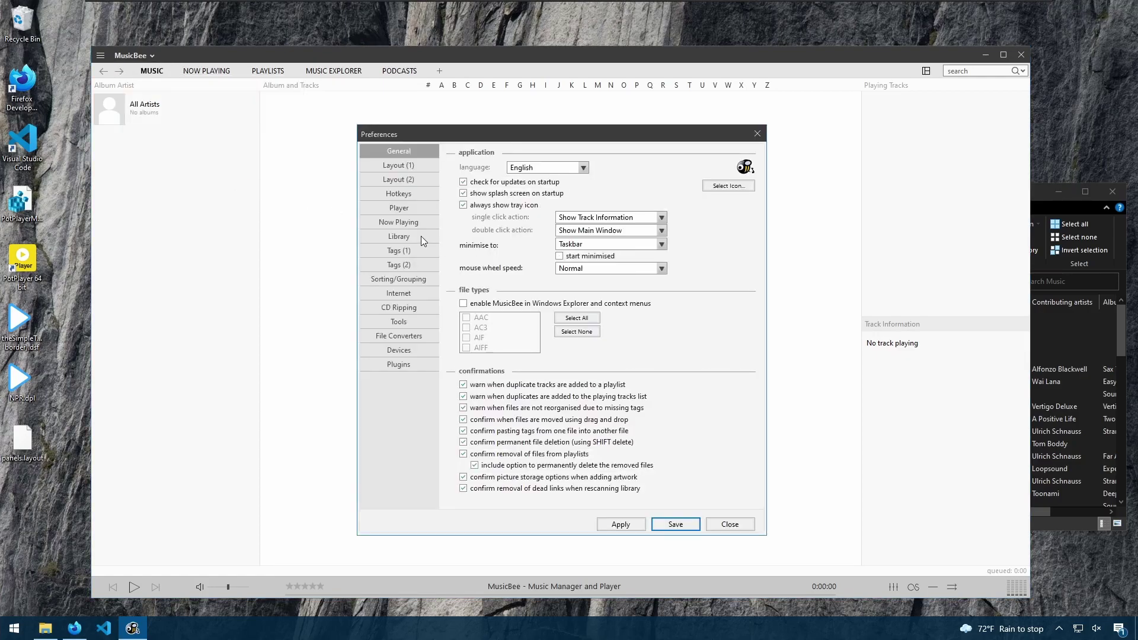
click(421, 236)
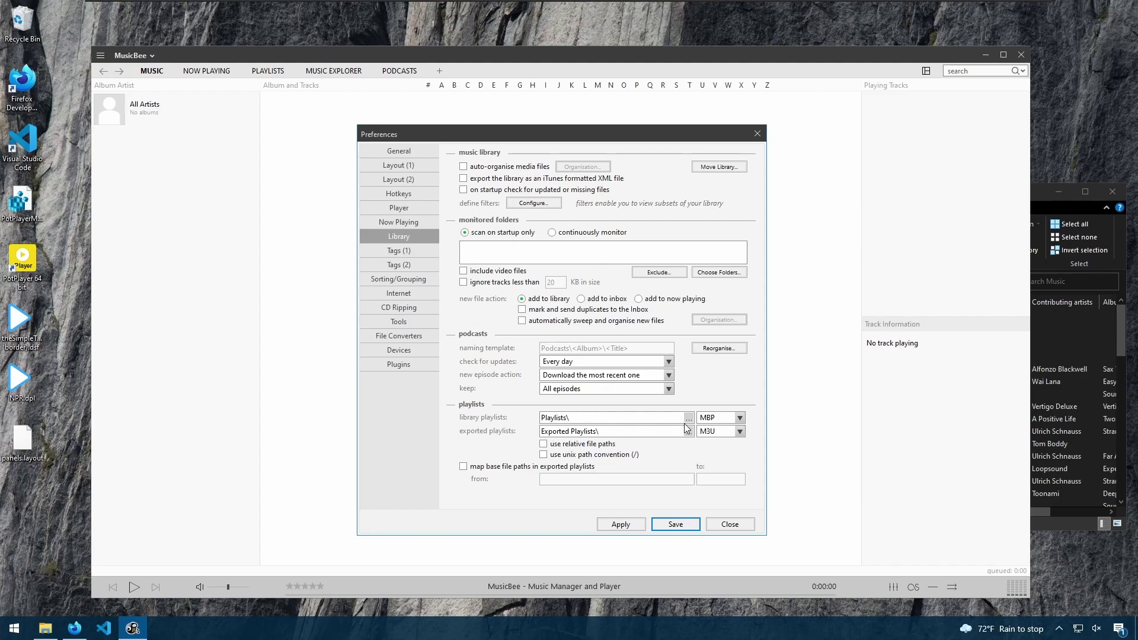
click(716, 430)
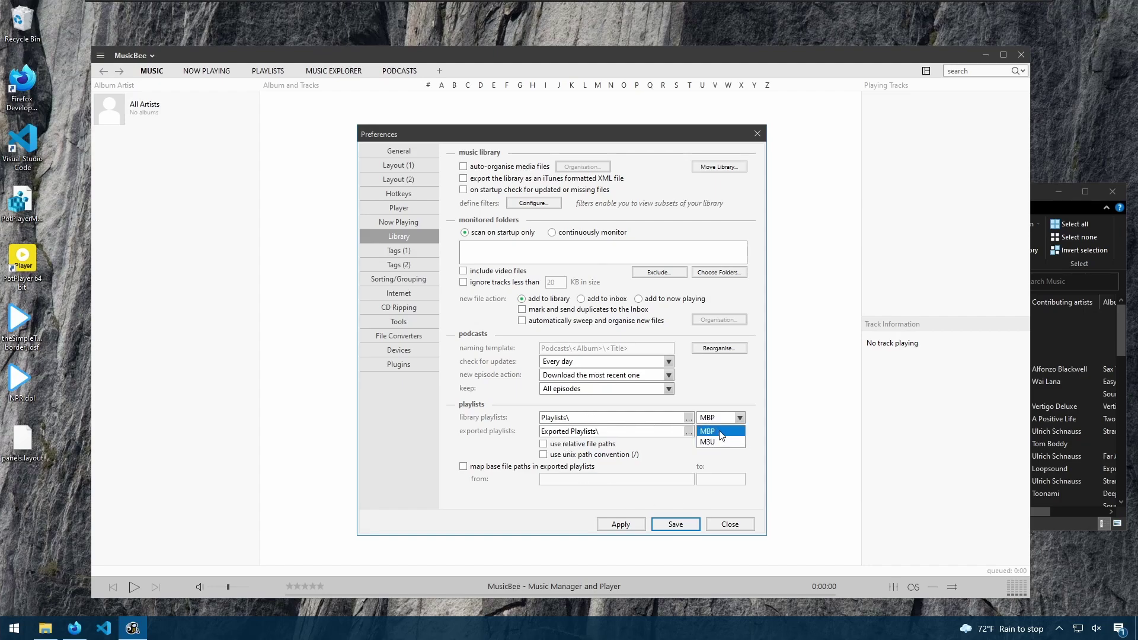